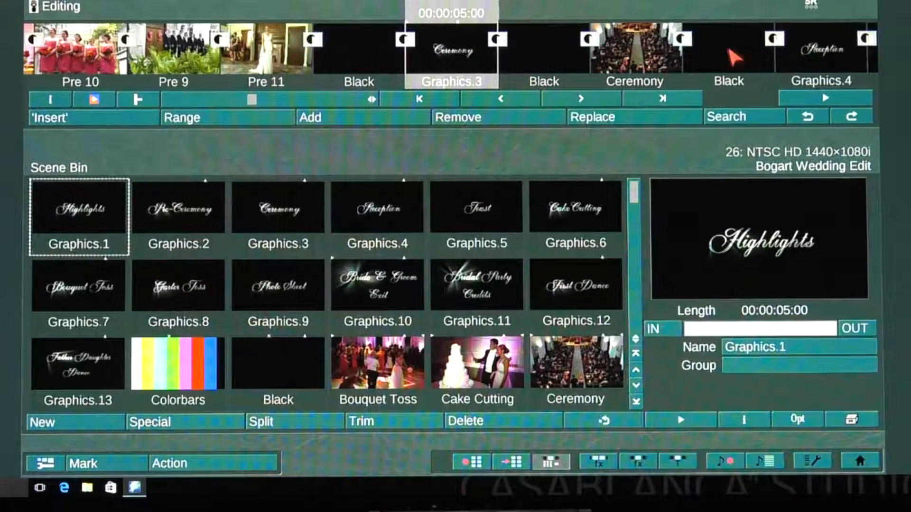
- Review the chapter title graphics and black scenes along the storyboard, from Ceremony through Reception and Bouquet Toss to the final black scene
click(720, 59)
click(546, 59)
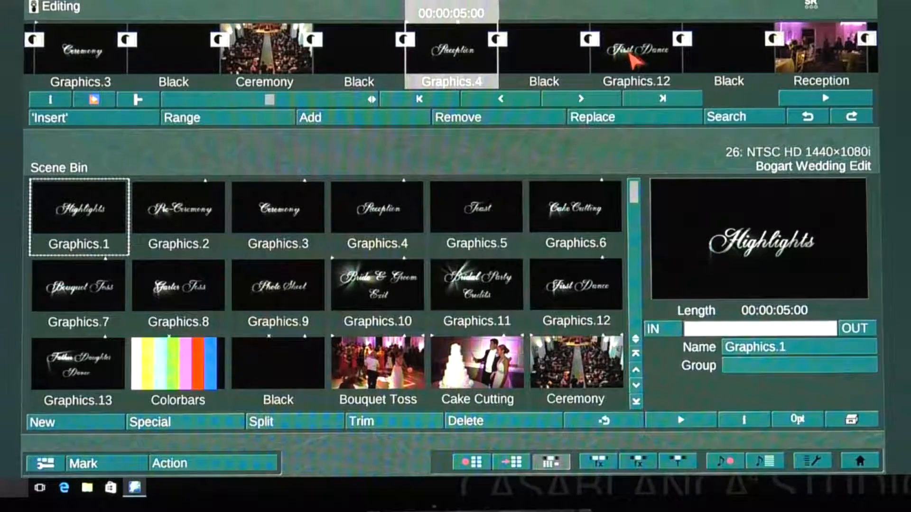
click(733, 51)
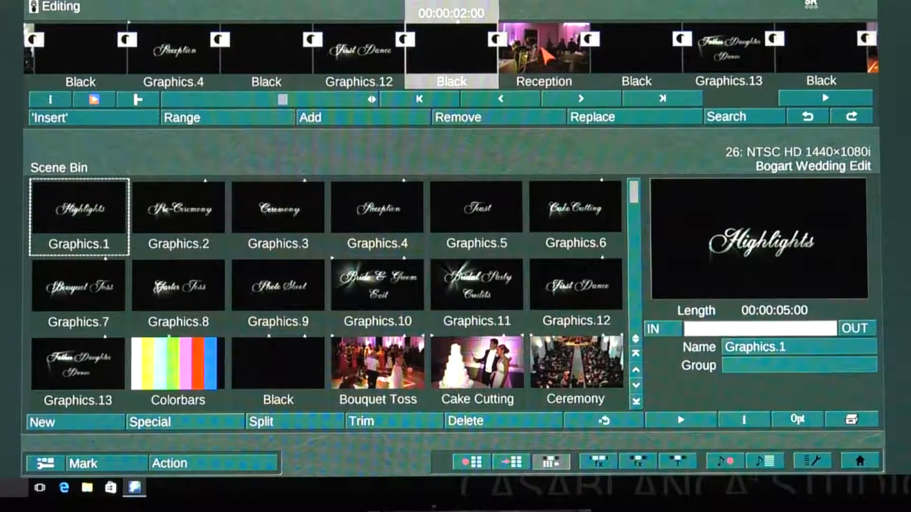
click(543, 52)
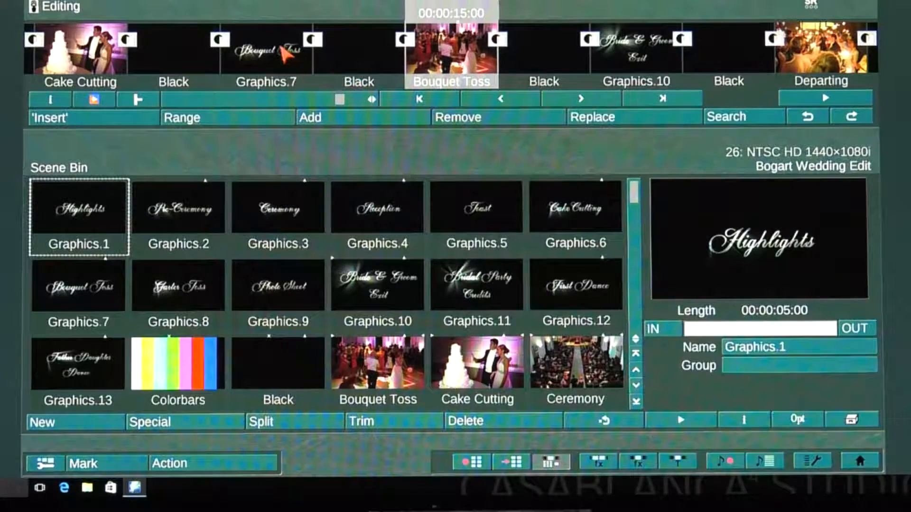
click(284, 53)
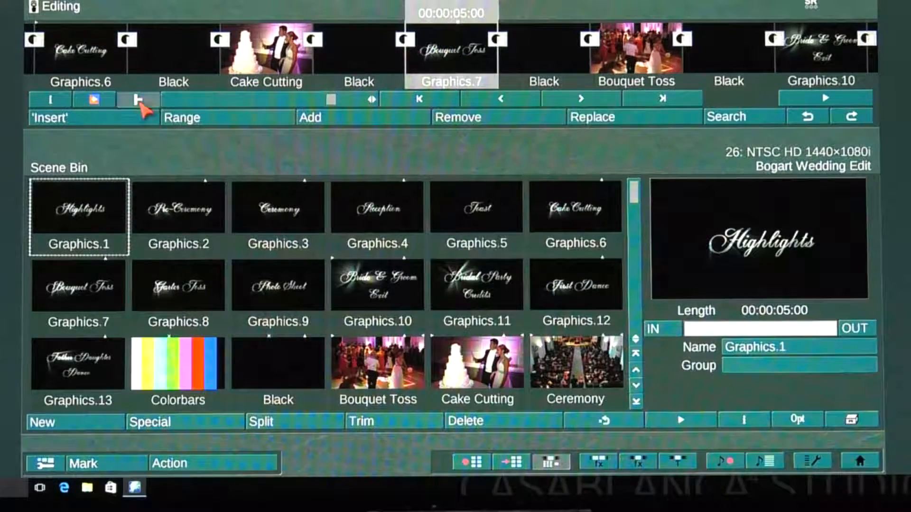
click(686, 50)
click(553, 43)
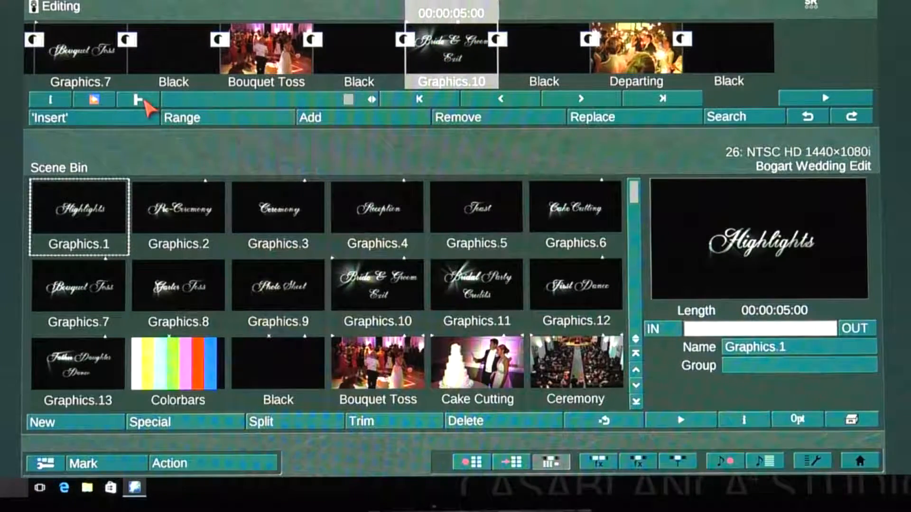
click(709, 53)
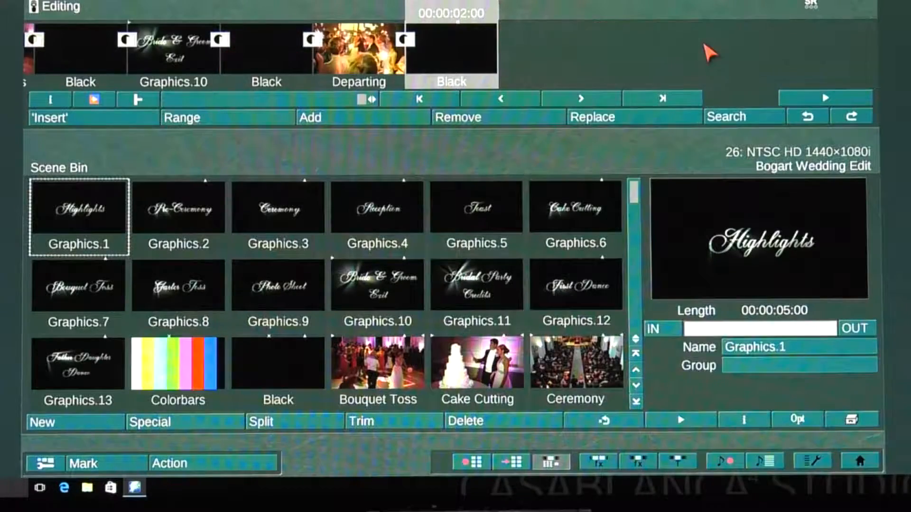
- Switch to the Arabesk disc authoring program and remove the existing disc project DP 1
click(859, 461)
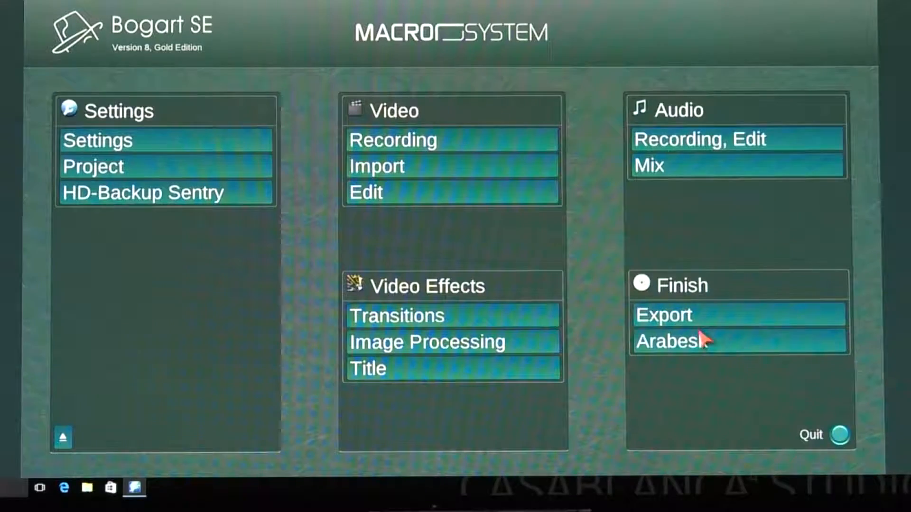
click(714, 344)
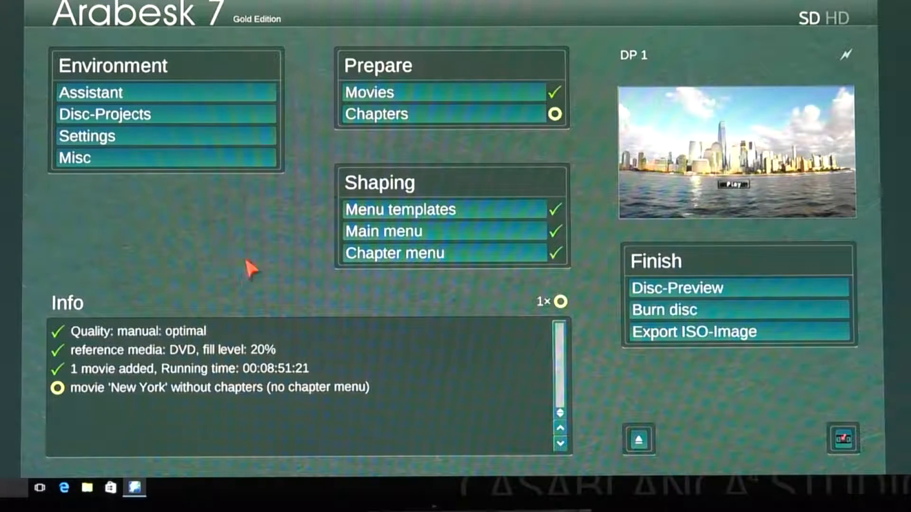
click(240, 121)
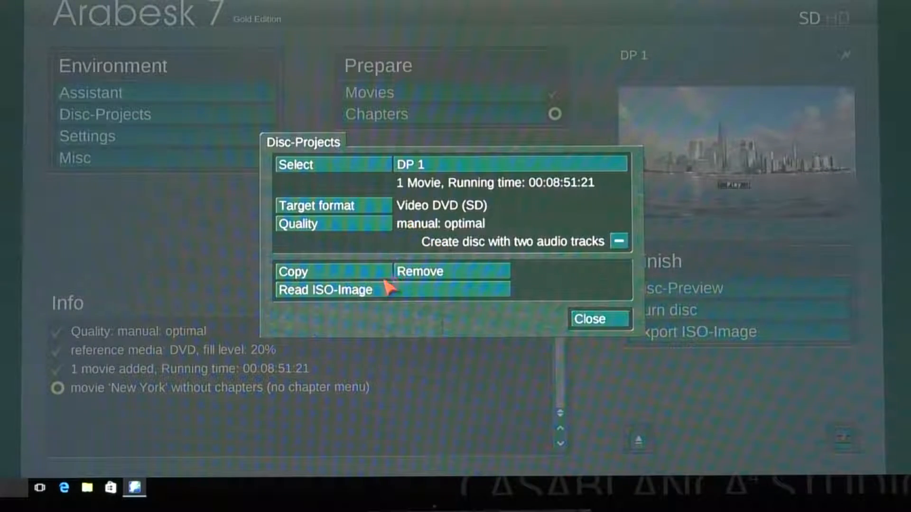
click(429, 278)
click(470, 266)
click(427, 258)
click(506, 250)
click(593, 319)
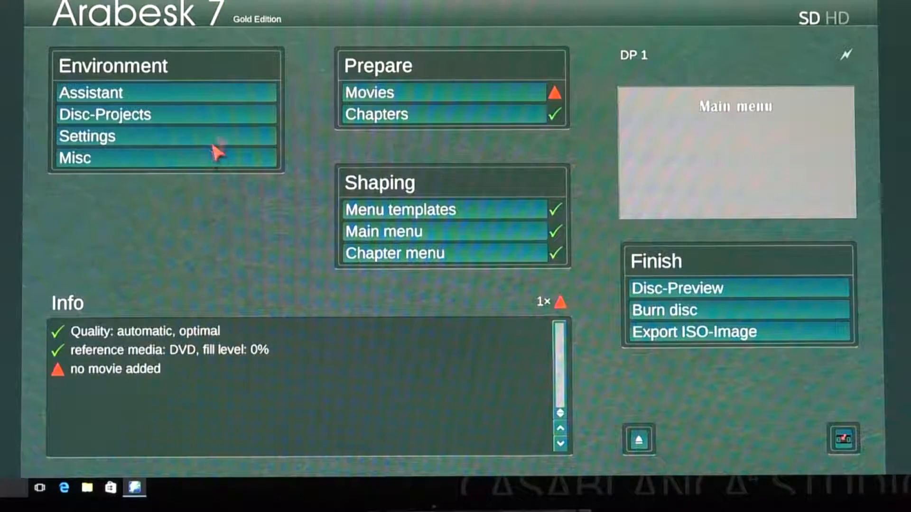
- Examine the disc-project options, the global settings for all disc projects and the miscellaneous options
click(231, 124)
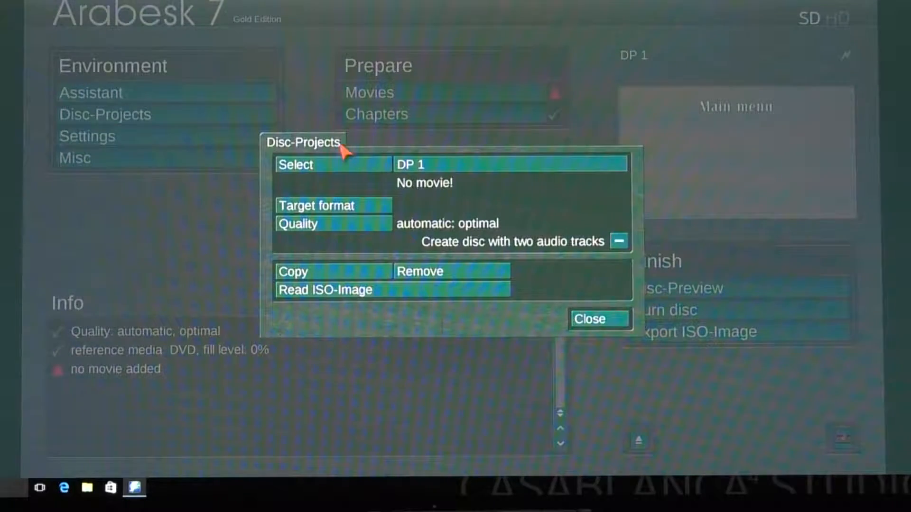
click(603, 316)
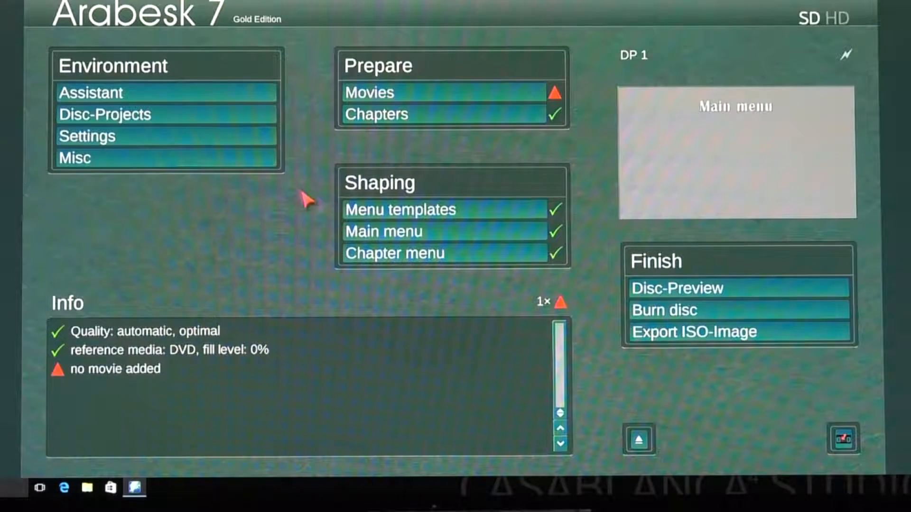
click(198, 141)
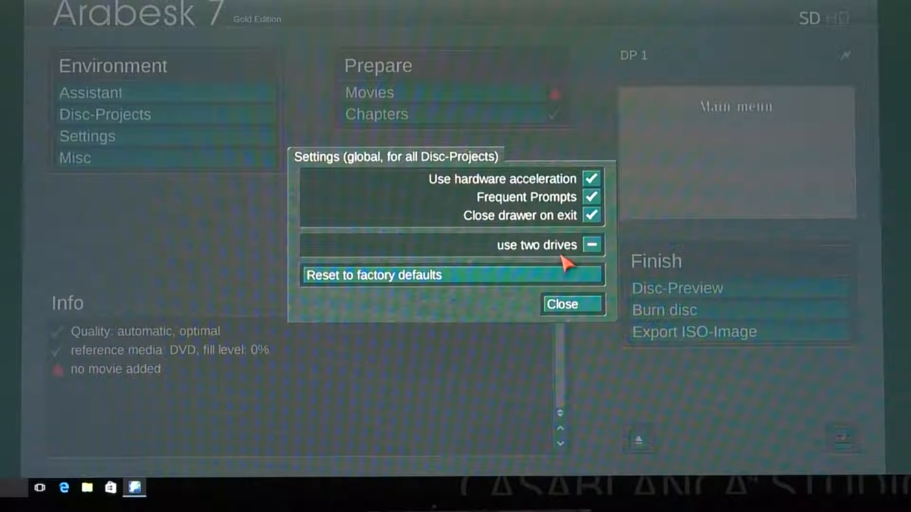
click(573, 305)
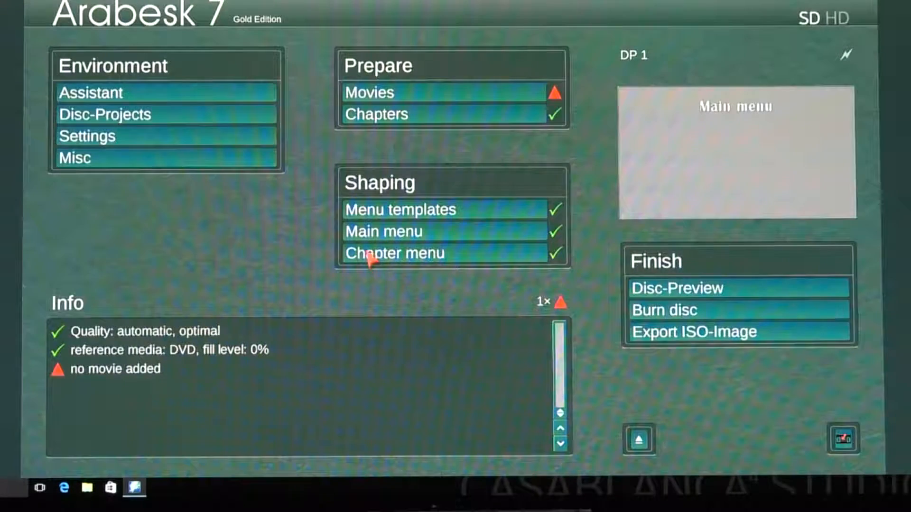
click(184, 139)
click(569, 307)
click(250, 161)
click(490, 291)
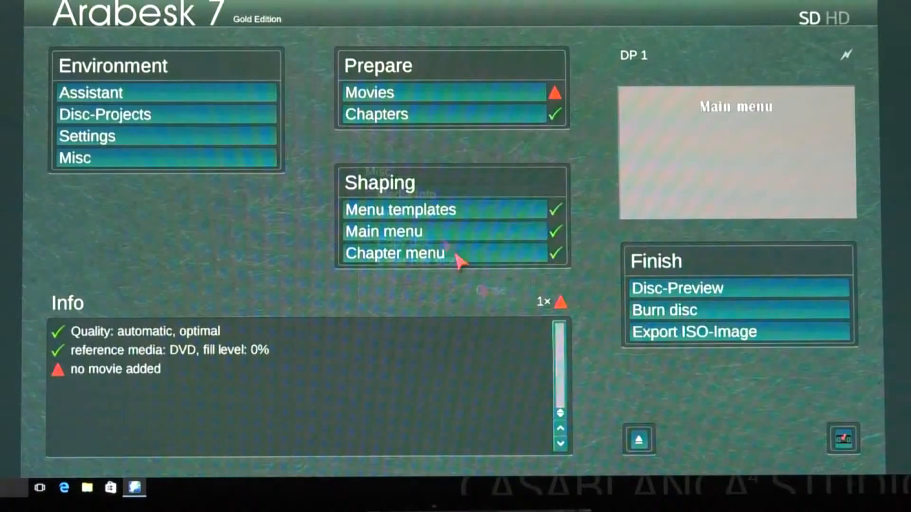
- Add project 26, Bogart Wedding Edit, as a movie to disc project DP 1
click(430, 97)
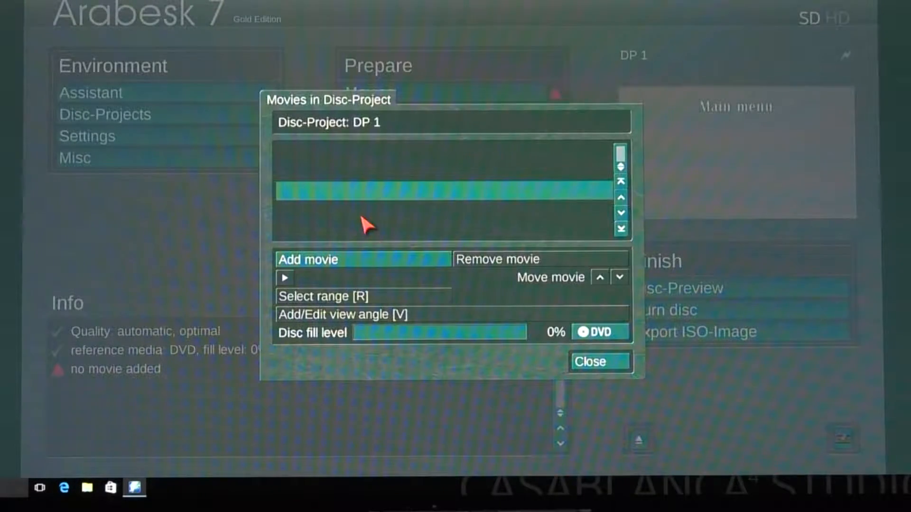
key(Return)
drag(657, 182, 658, 258)
drag(658, 151, 656, 182)
scroll(313, 330, down, 2)
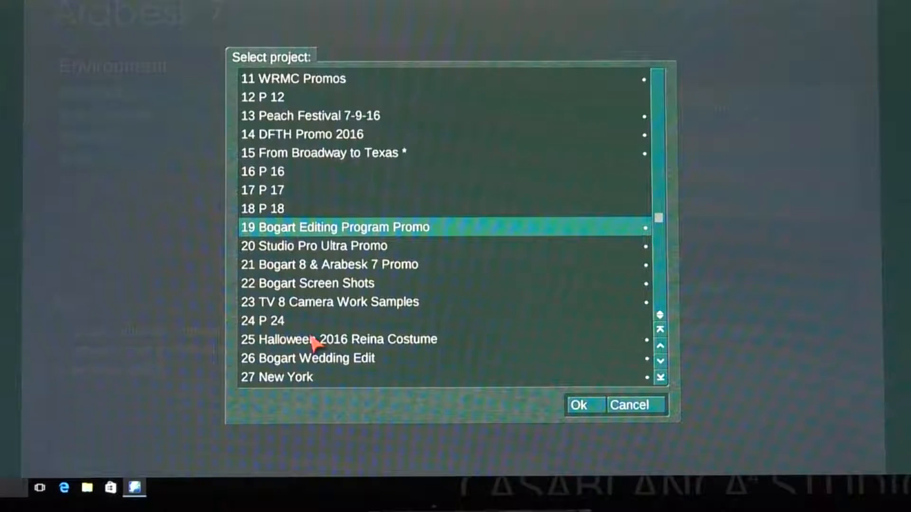
scroll(336, 283, down, 1)
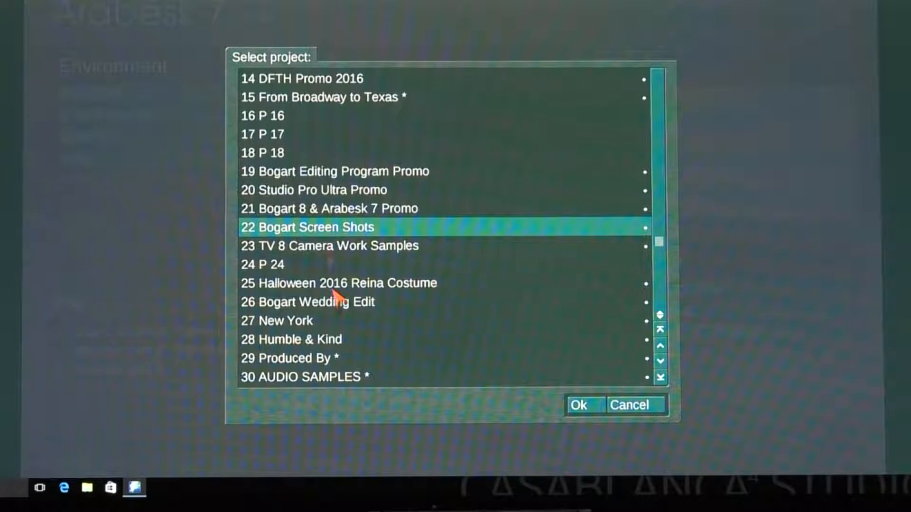
scroll(375, 178, up, 1)
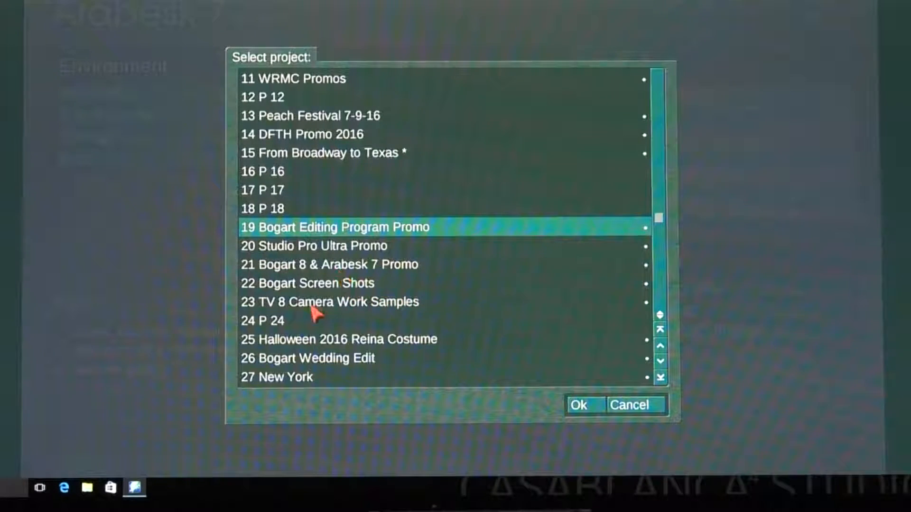
scroll(316, 308, down, 2)
scroll(379, 289, down, 1)
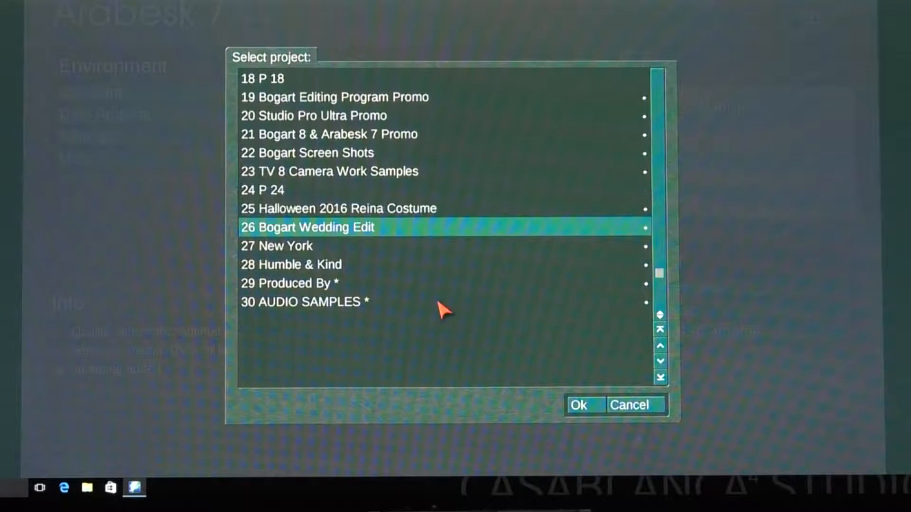
click(578, 404)
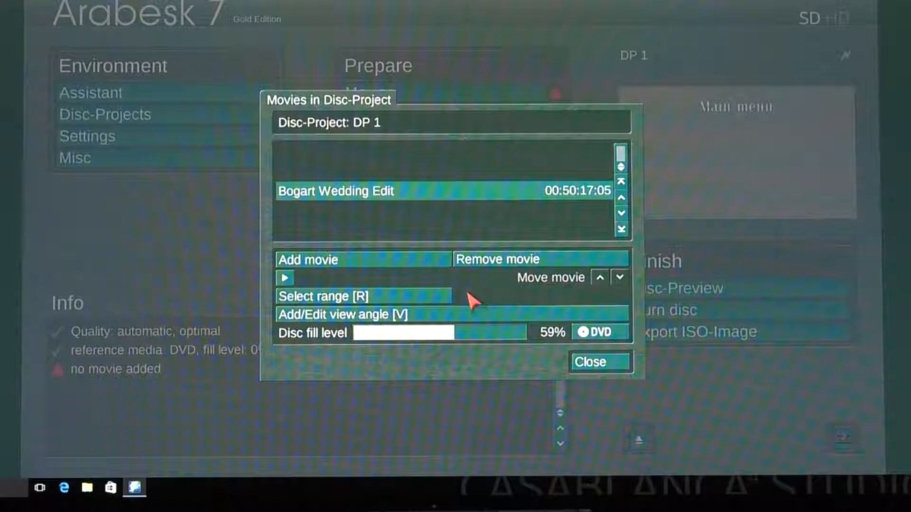
click(597, 365)
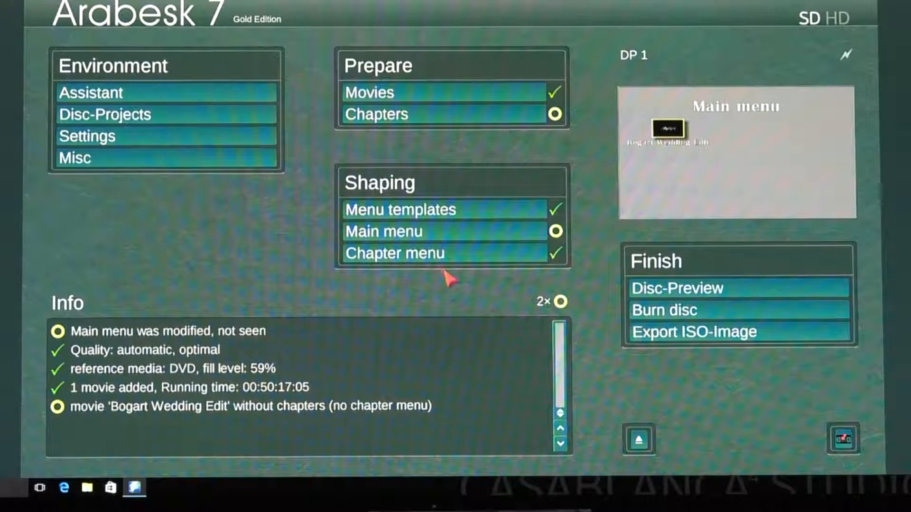
- Set the chapter partitioning of Bogart Wedding Edit to adopt from Bogart and check the chapter list through its end
click(467, 119)
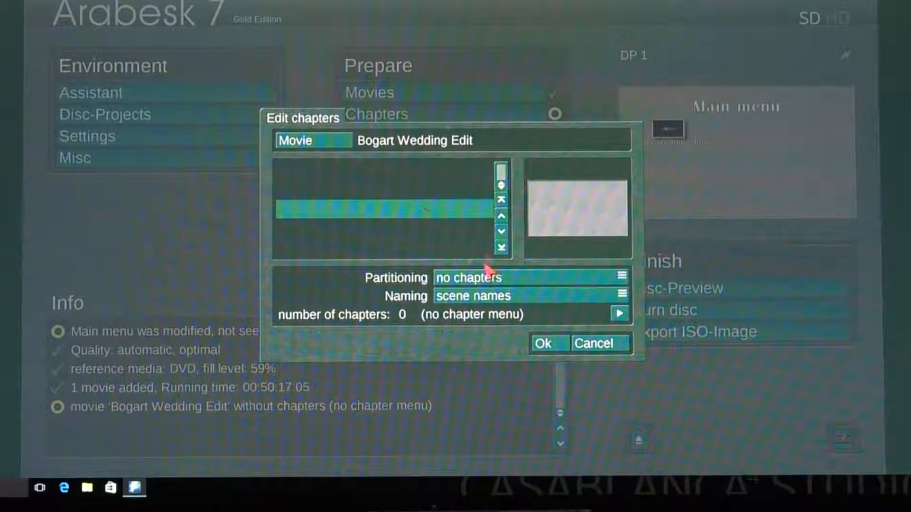
click(551, 279)
click(531, 353)
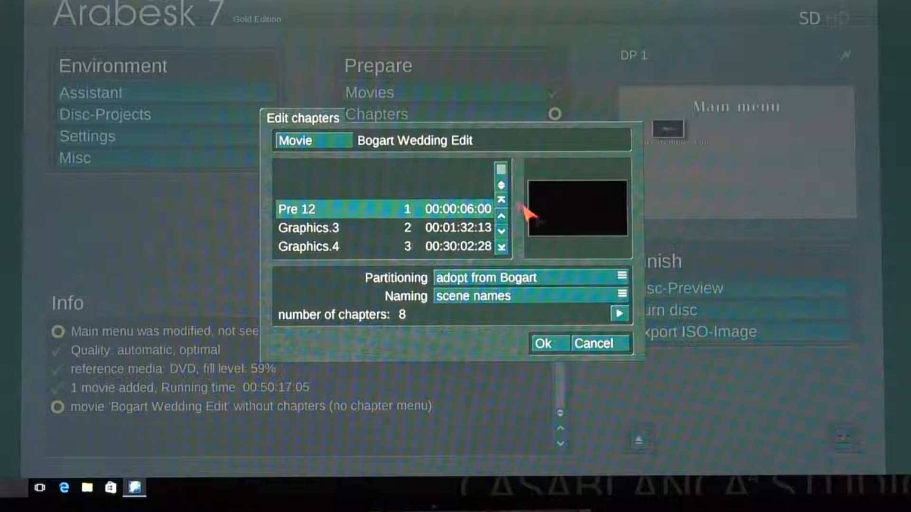
click(501, 247)
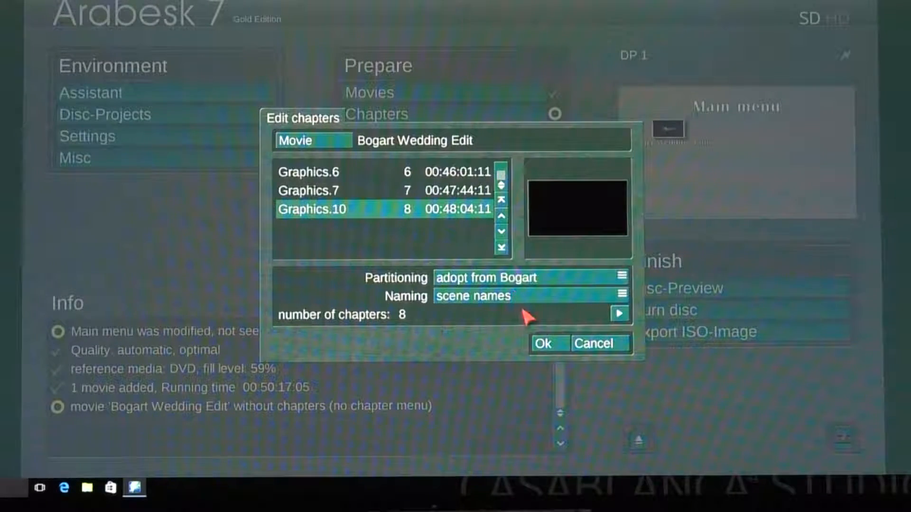
click(550, 345)
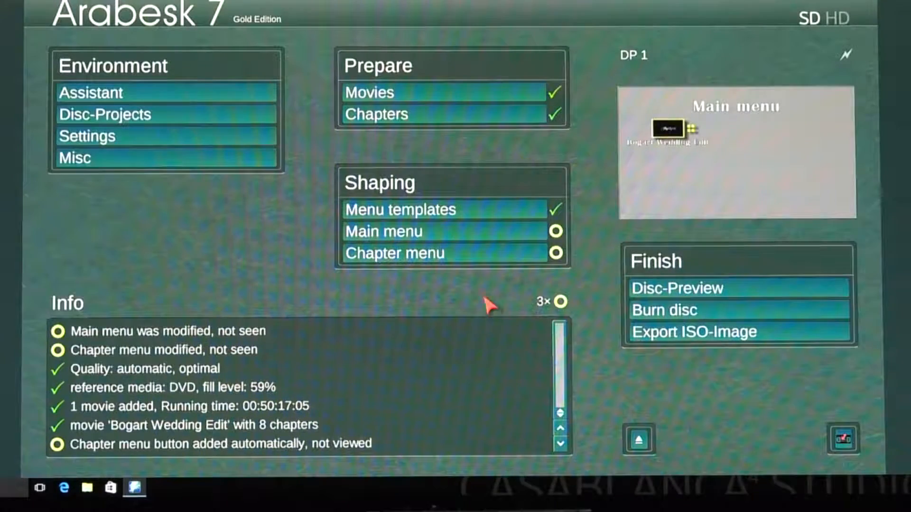
- Open the disc's main menu for editing, keep Menu as the disc start, and show its background settings
click(503, 237)
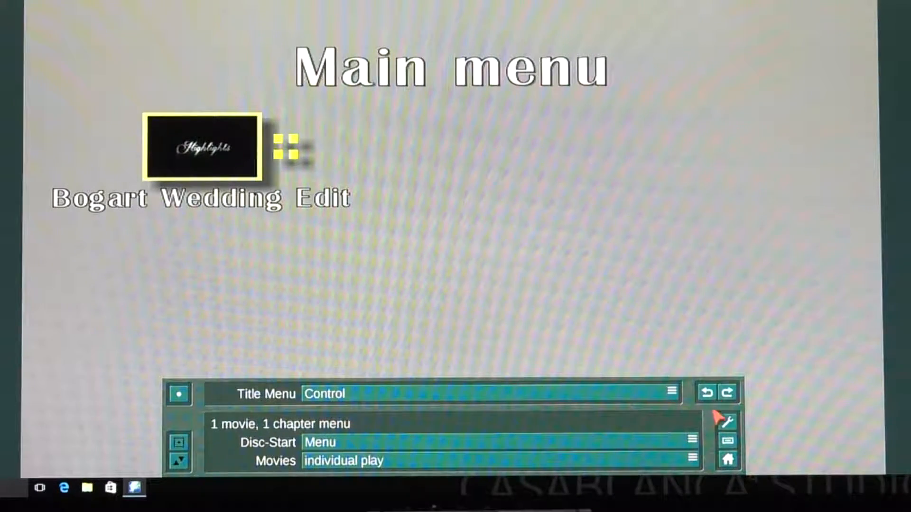
click(456, 443)
click(456, 443)
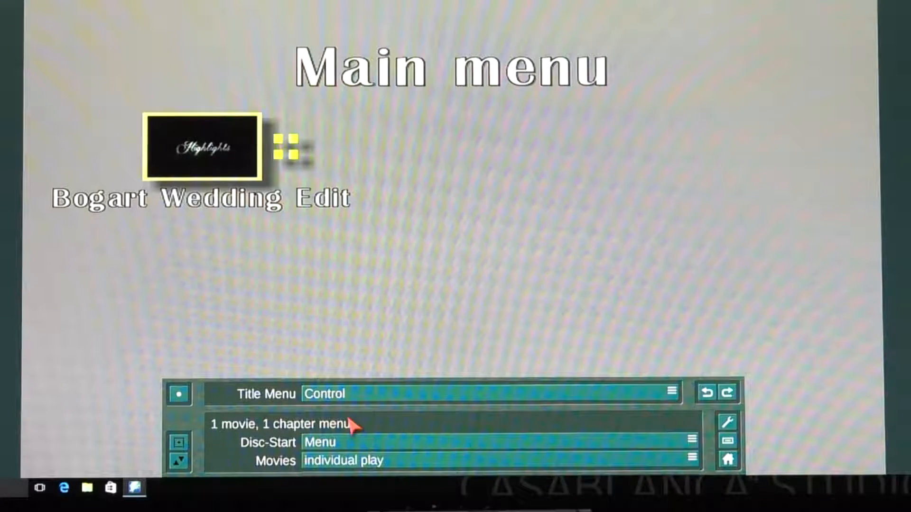
click(375, 396)
click(370, 376)
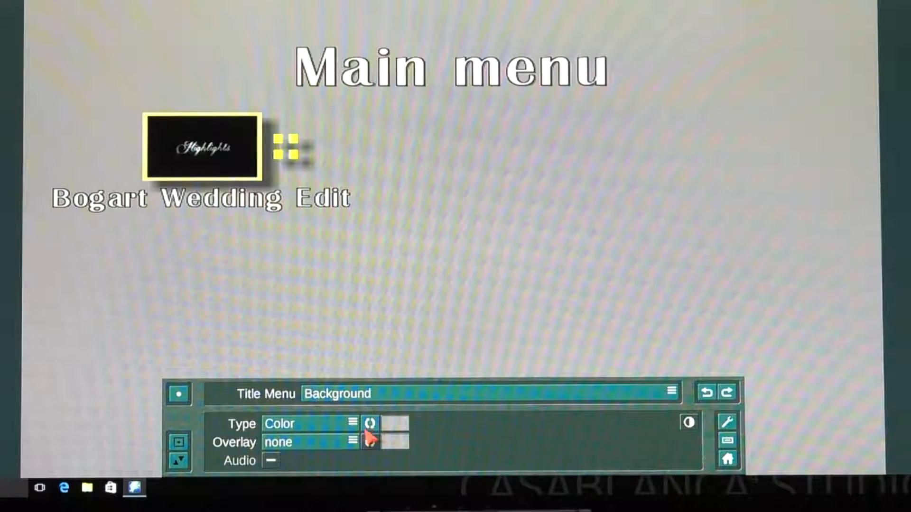
click(351, 424)
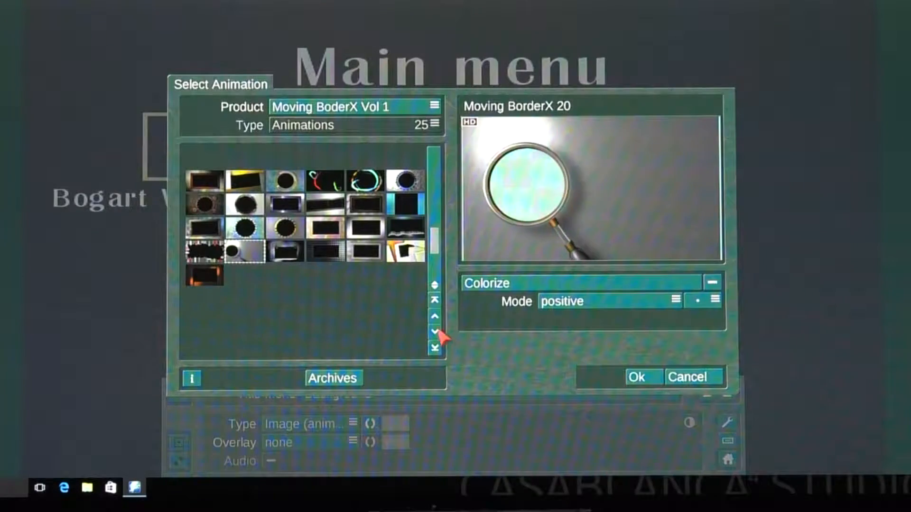
click(719, 378)
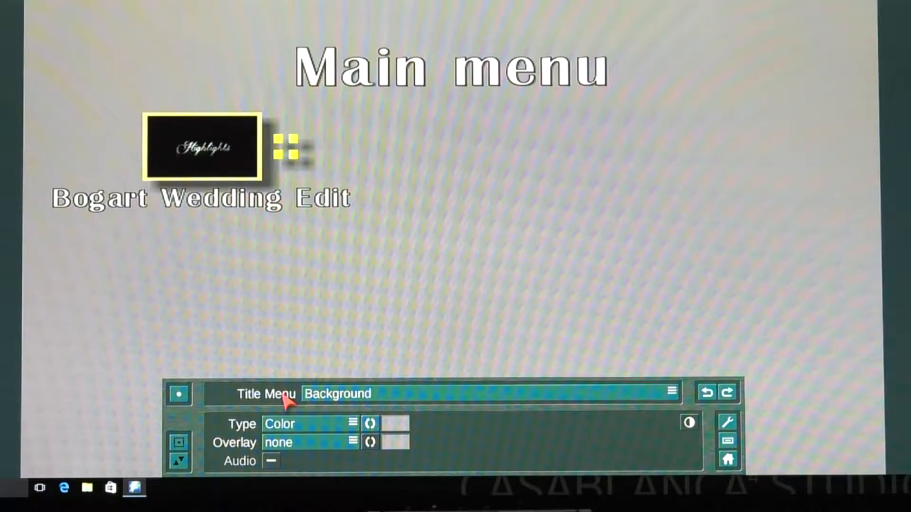
click(353, 398)
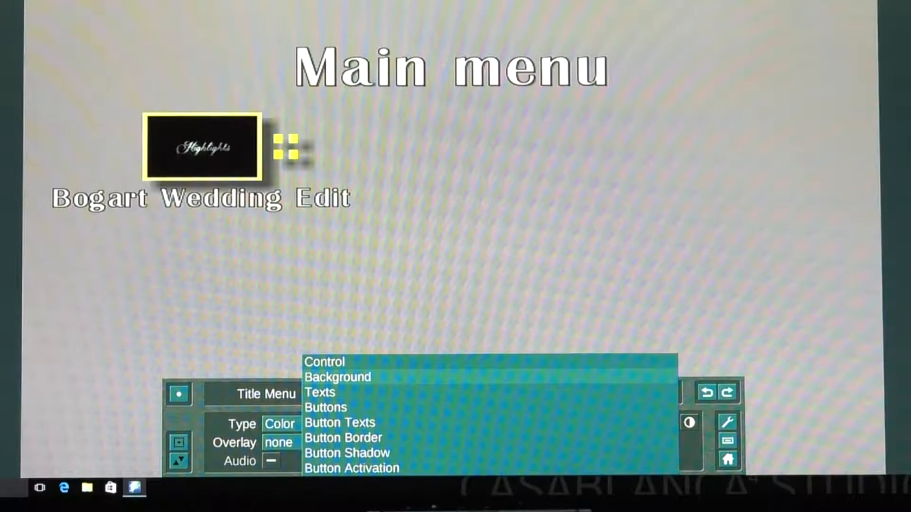
click(425, 377)
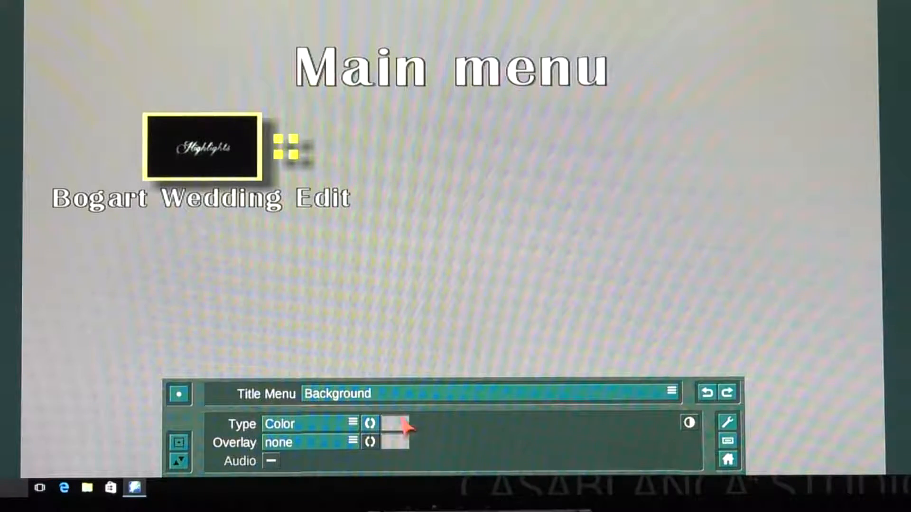
- Set the main menu's background type to Image, using the Sun picture from the Arabesk Background images
click(412, 402)
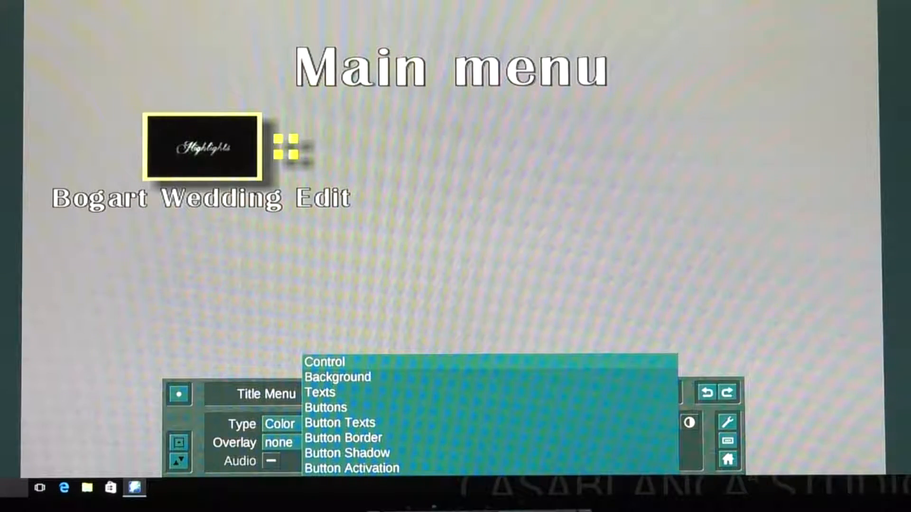
click(338, 377)
click(280, 423)
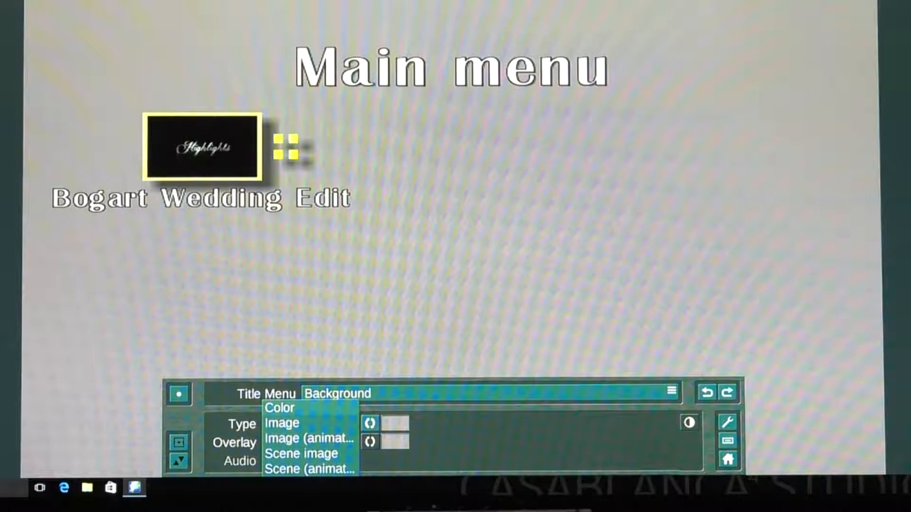
click(322, 425)
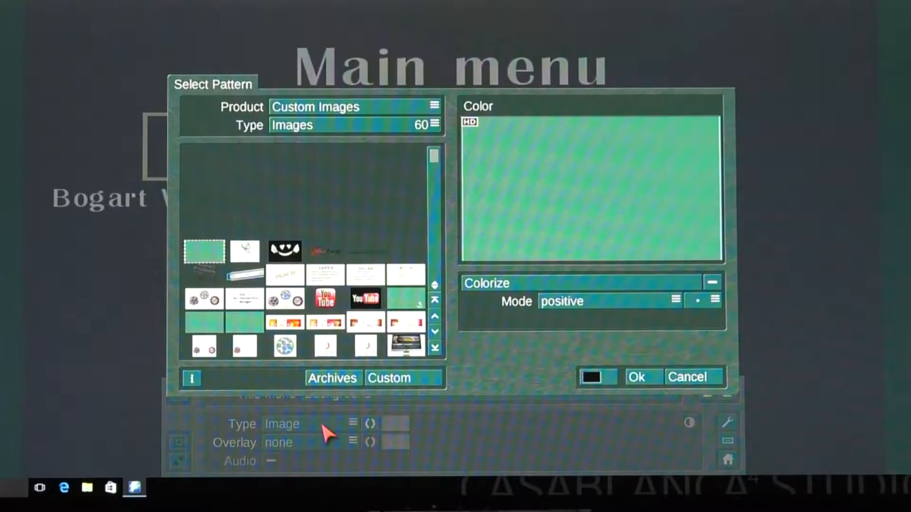
click(389, 109)
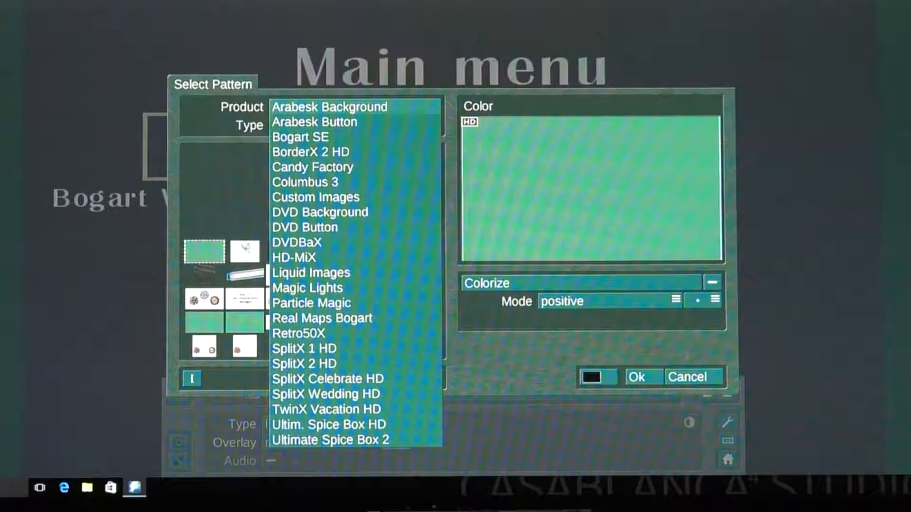
click(332, 107)
drag(434, 155, 436, 223)
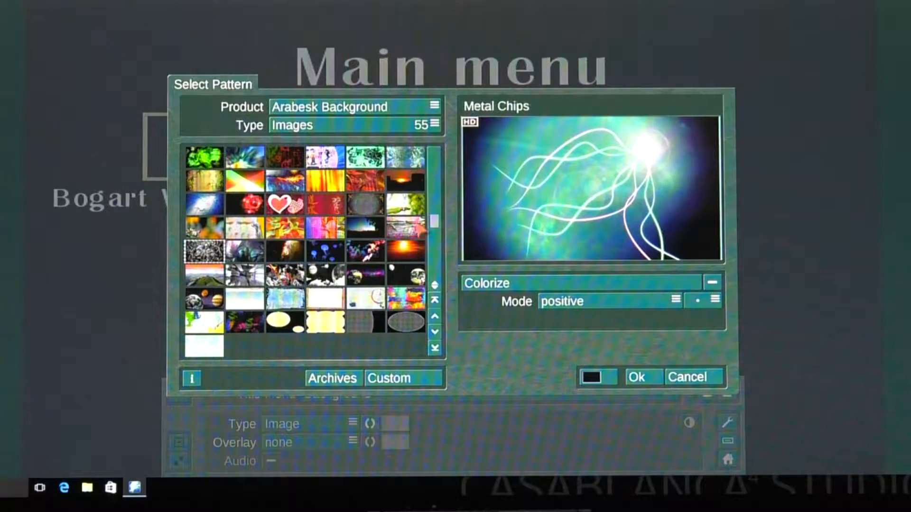
click(253, 307)
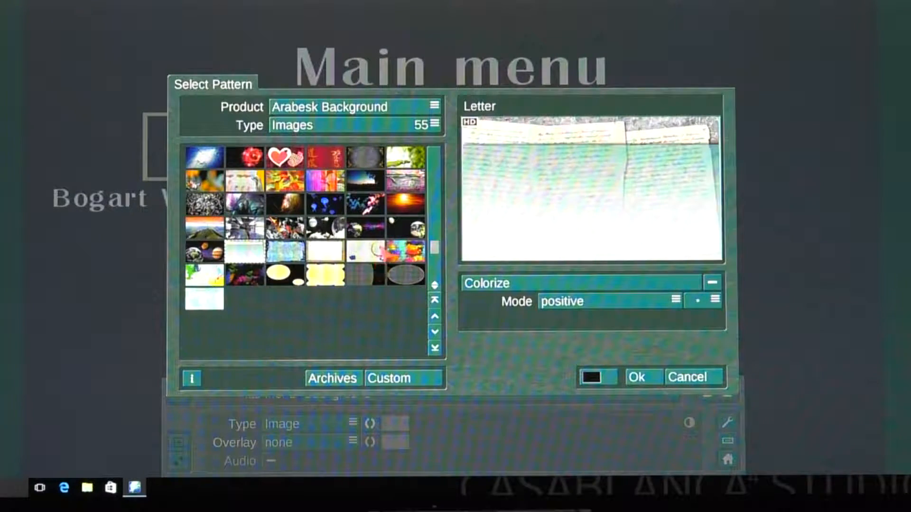
click(409, 205)
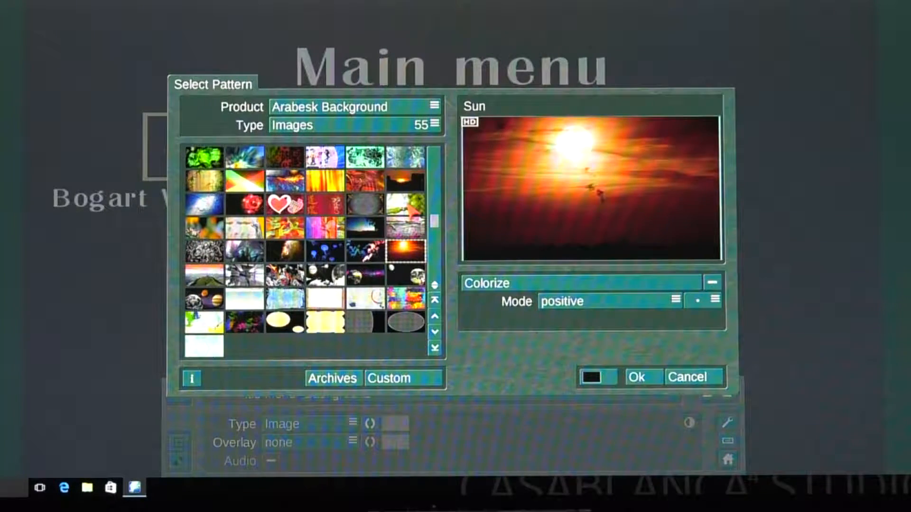
click(638, 378)
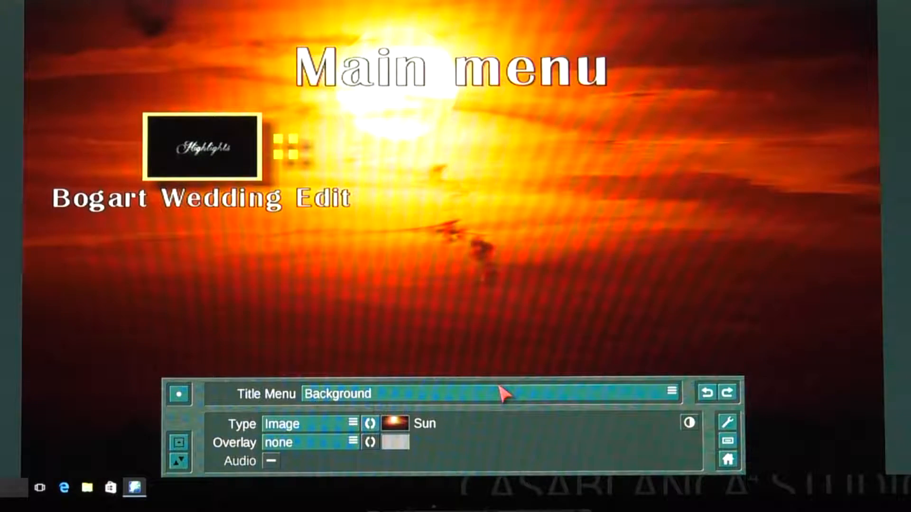
- Clear the text of the main menu's title so that it is empty
click(457, 396)
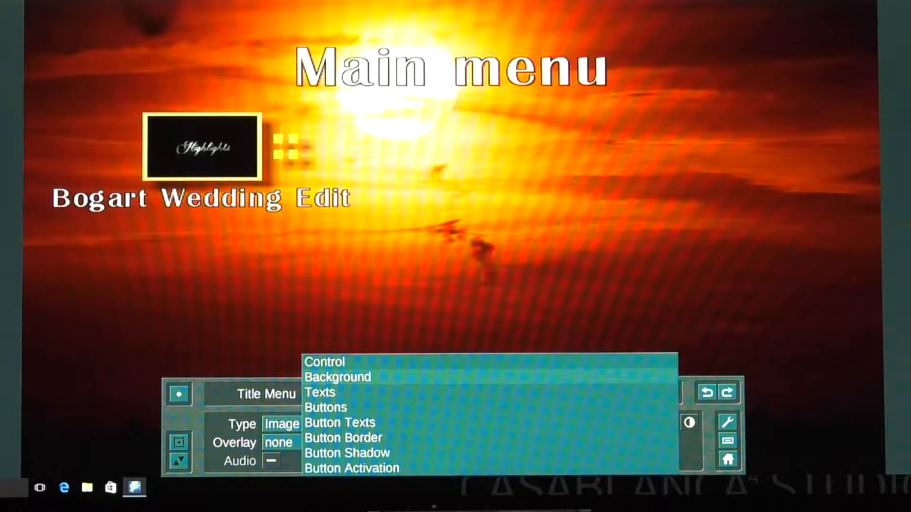
click(456, 393)
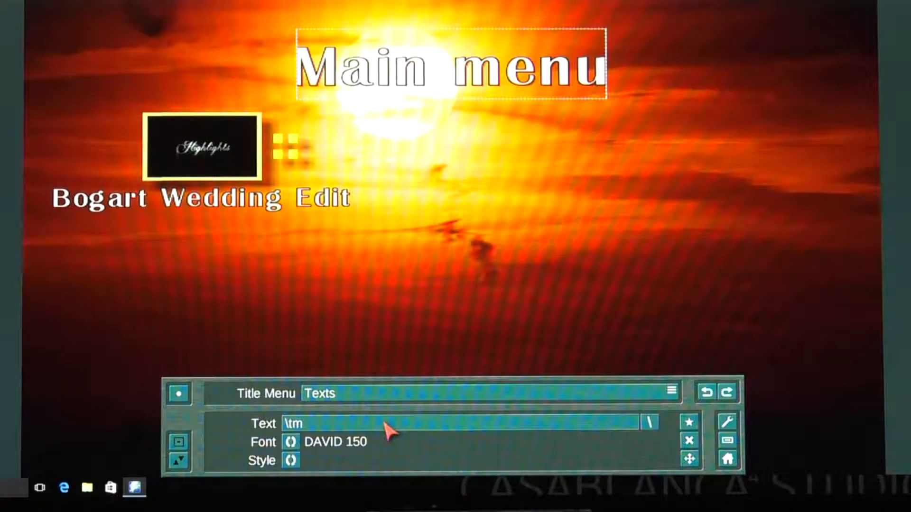
click(386, 427)
click(575, 202)
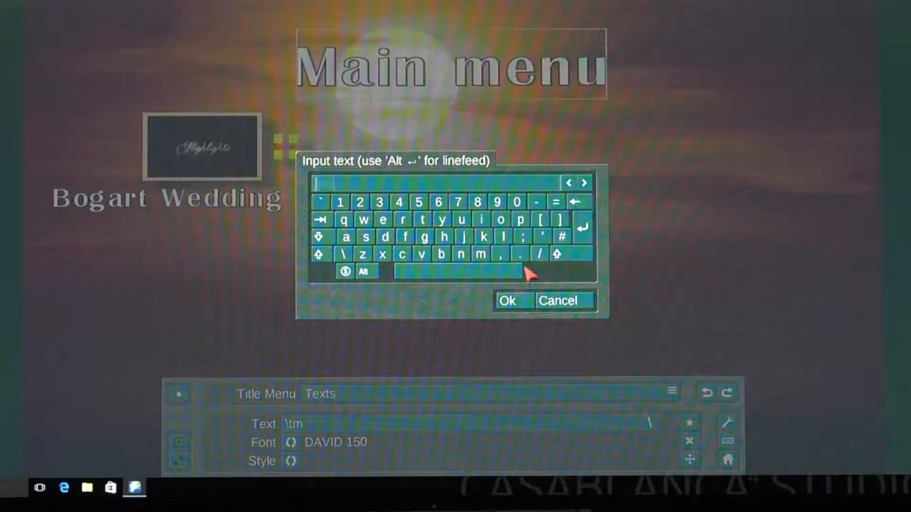
click(506, 304)
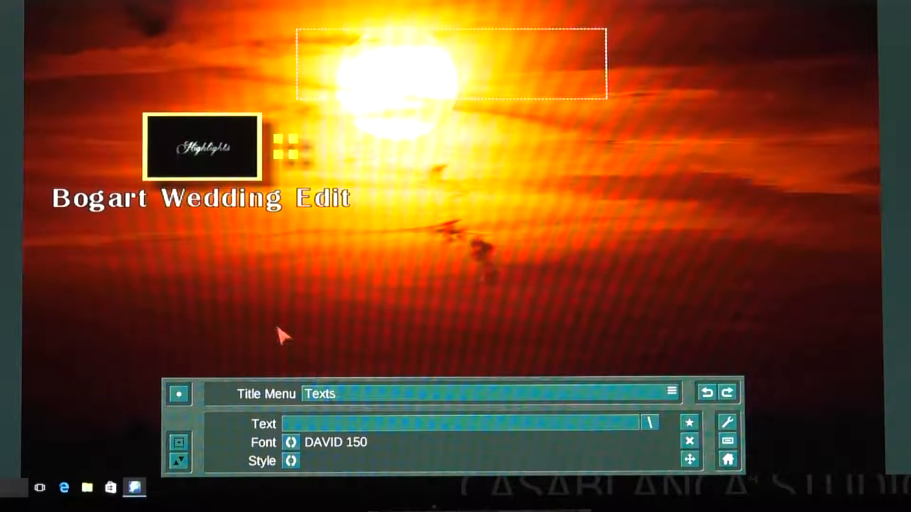
- Examine the text, border, shadow and activation settings of the Bogart Wedding Edit button in the main menu
click(360, 396)
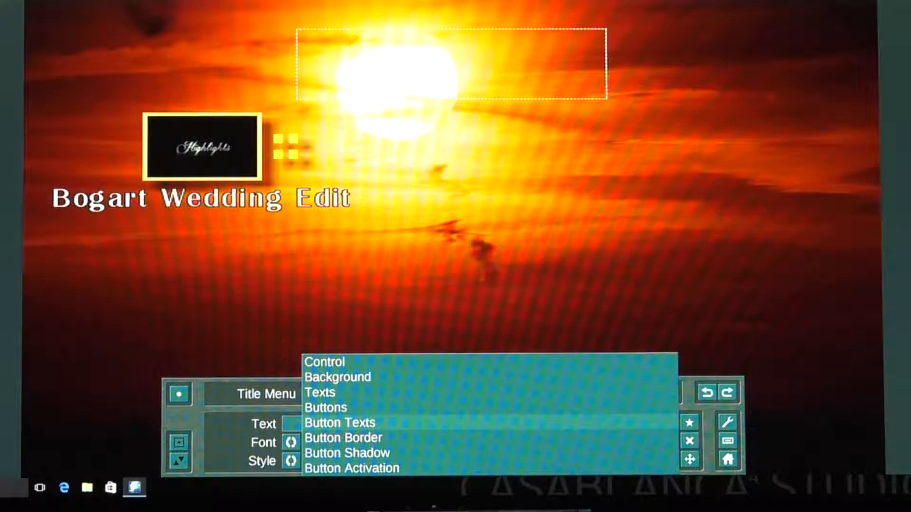
click(365, 423)
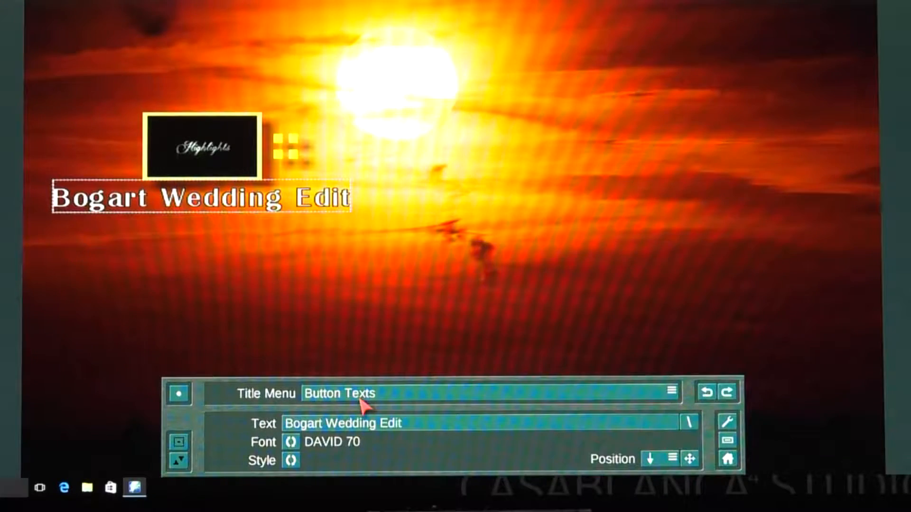
click(430, 403)
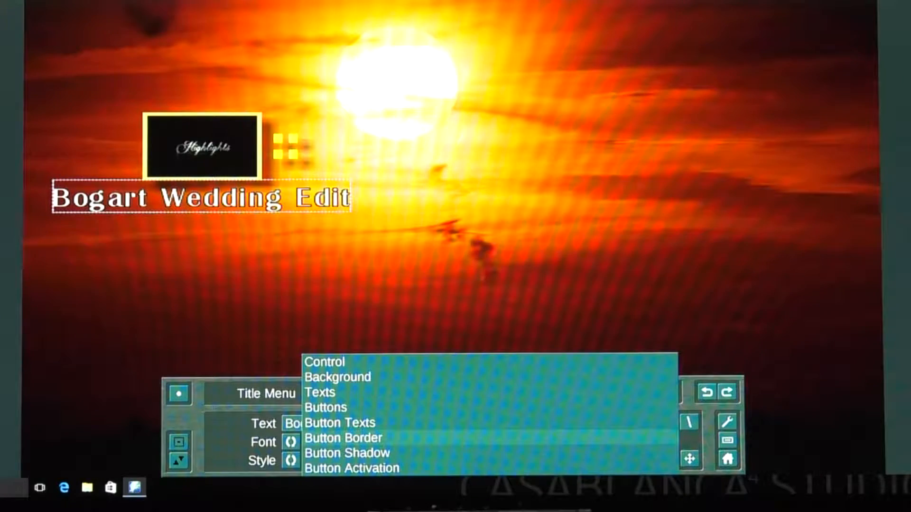
click(429, 402)
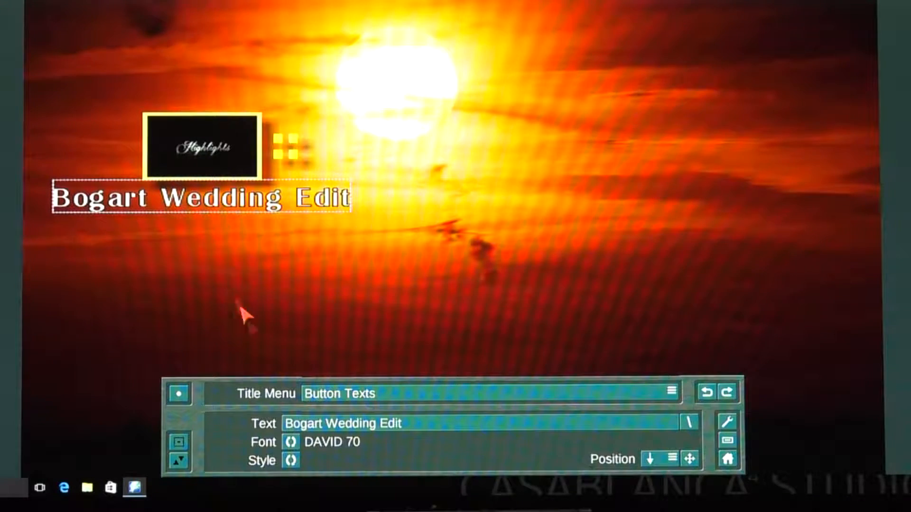
click(444, 402)
click(431, 468)
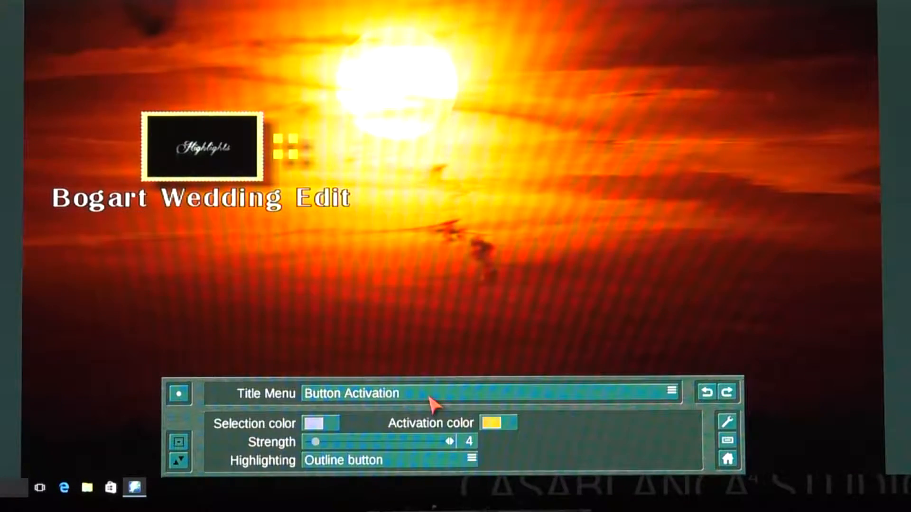
click(407, 402)
click(408, 400)
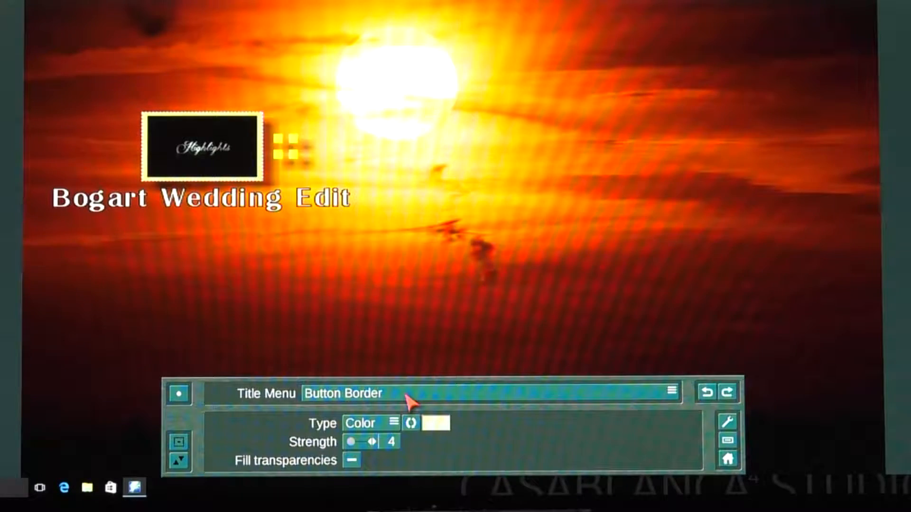
click(417, 398)
click(418, 451)
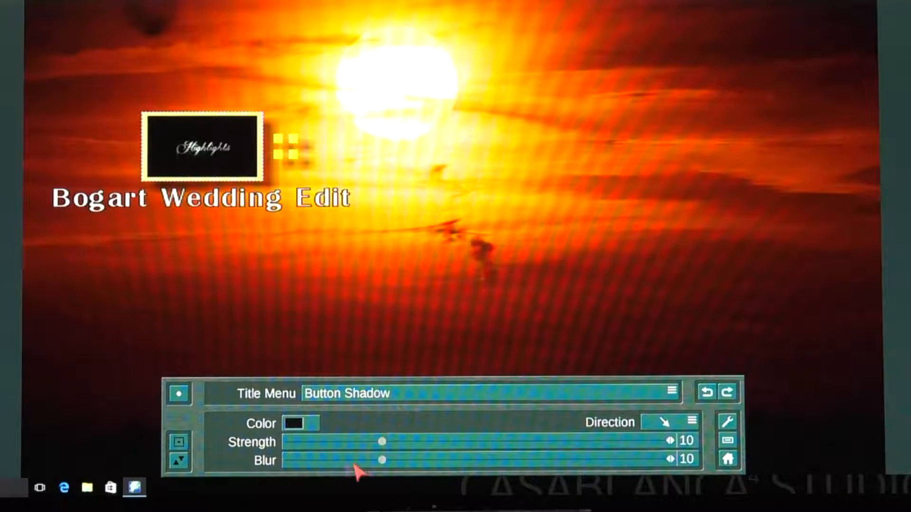
click(384, 398)
click(351, 469)
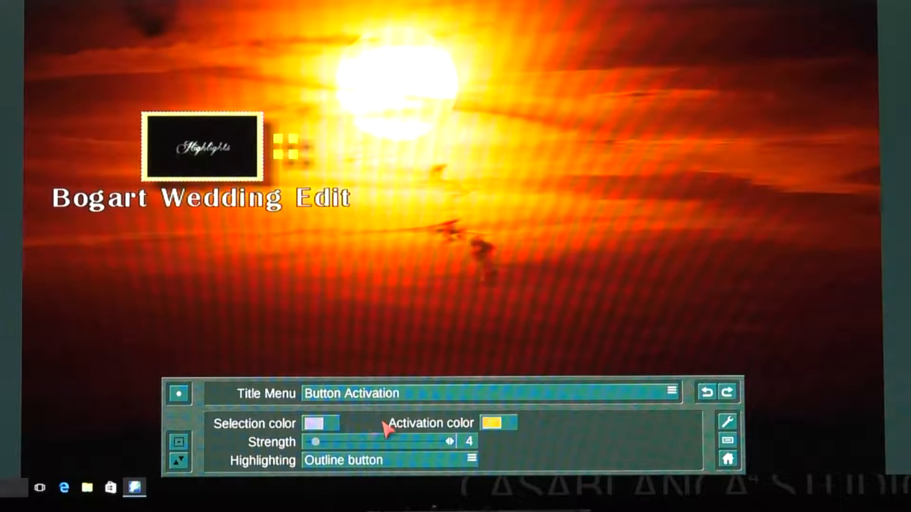
click(394, 395)
click(392, 468)
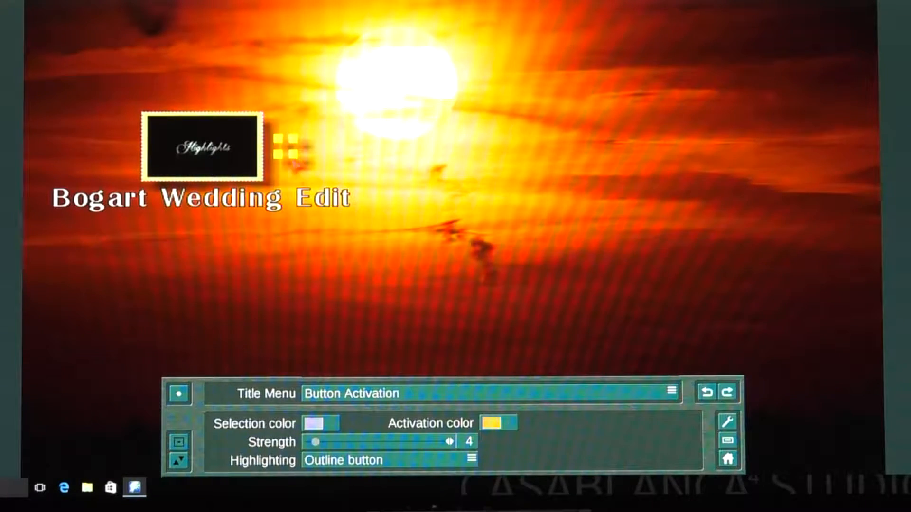
- Check the border settings of the small chapter button beside the movie thumbnail, and leave main menu editing
click(295, 150)
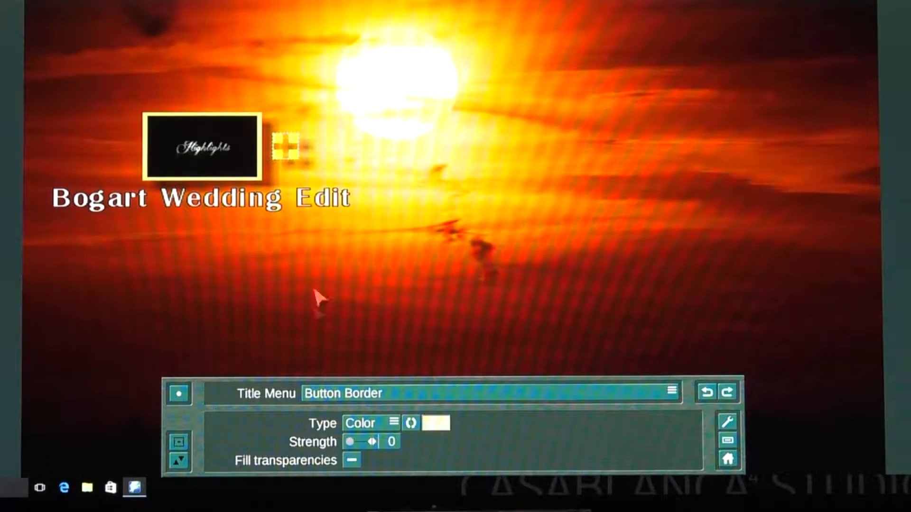
click(407, 398)
click(427, 438)
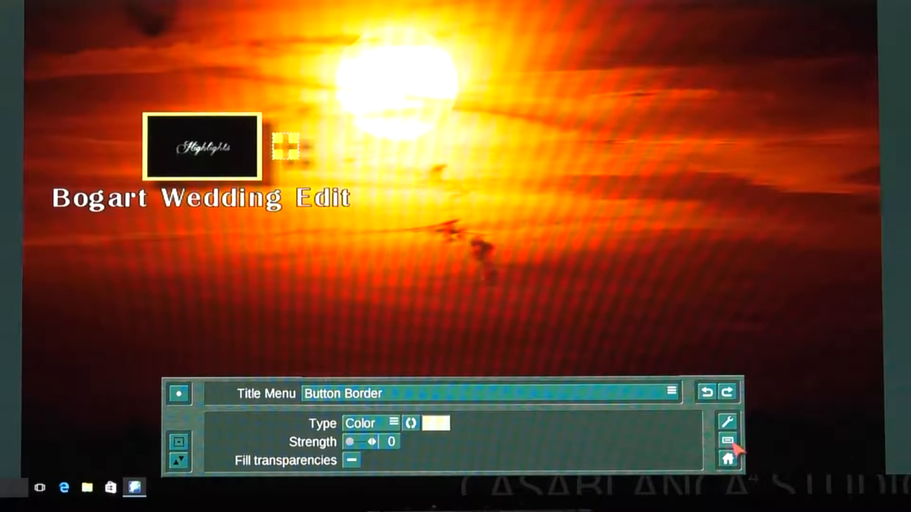
click(727, 458)
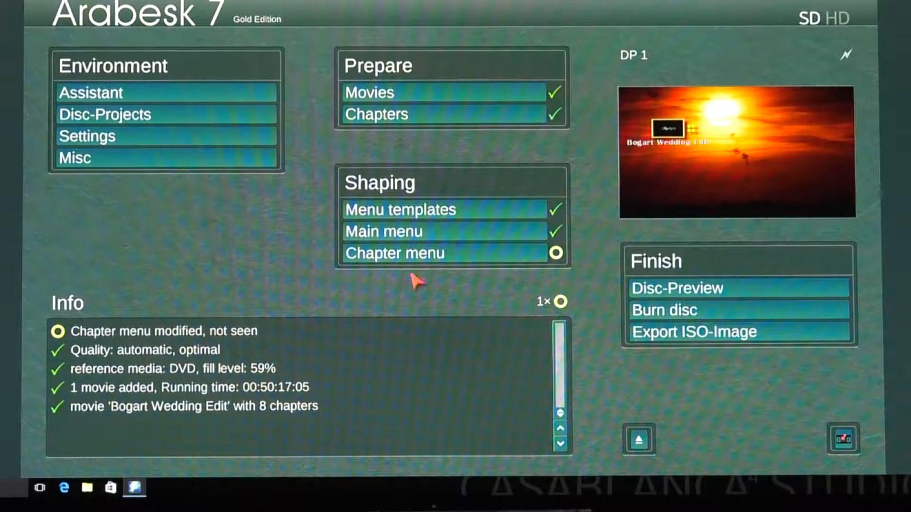
- View the first page of the chapter menu for Bogart Wedding Edit and return to the overview
click(463, 255)
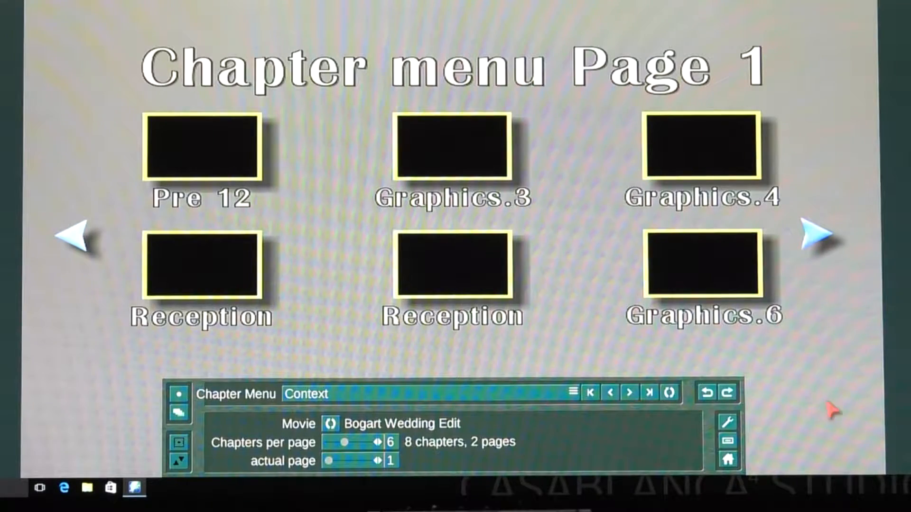
click(727, 460)
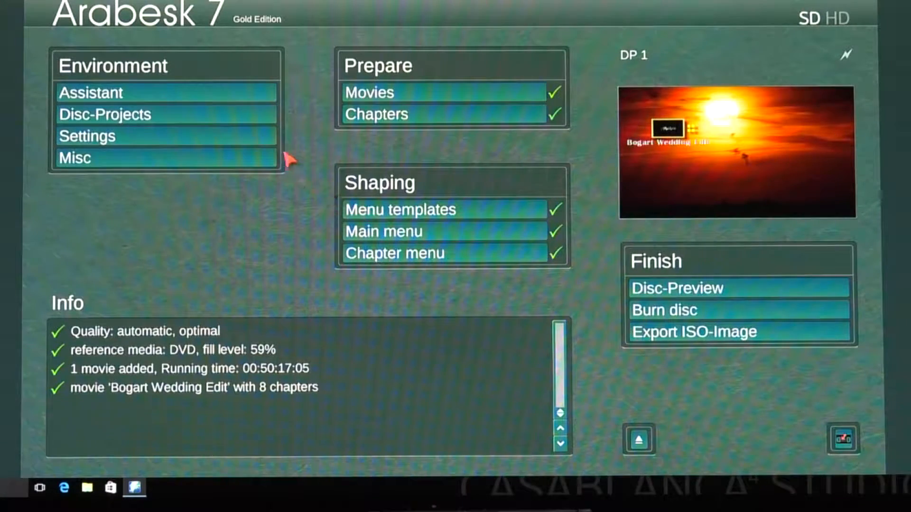
- Change the target format of disc project DP 1 to Blu-ray (HD) and confirm the change
click(190, 116)
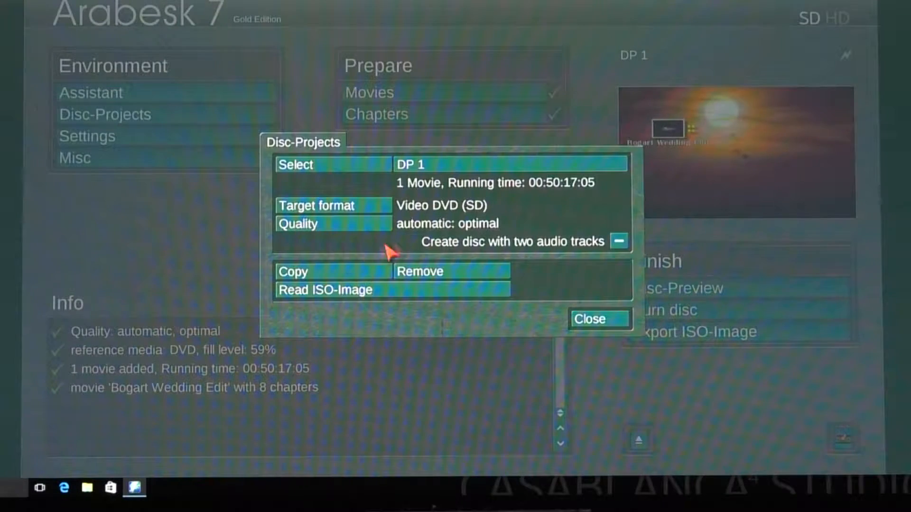
click(372, 210)
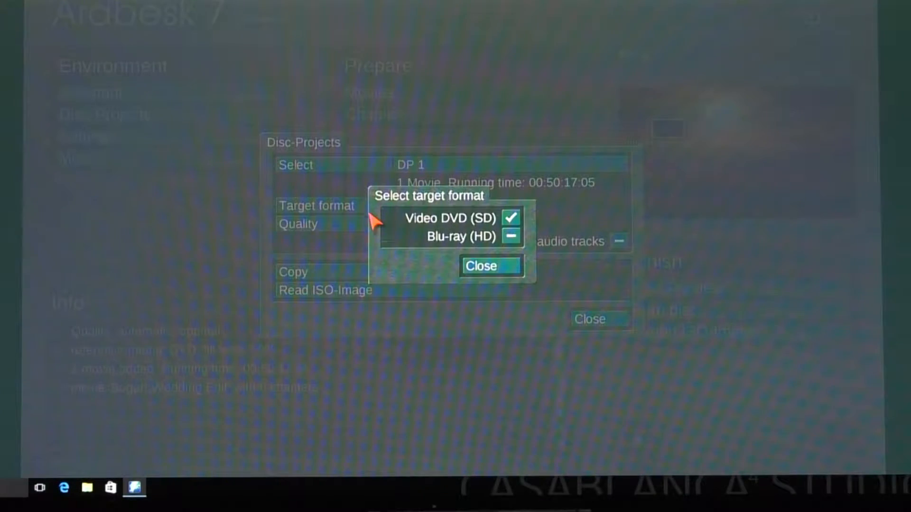
click(493, 266)
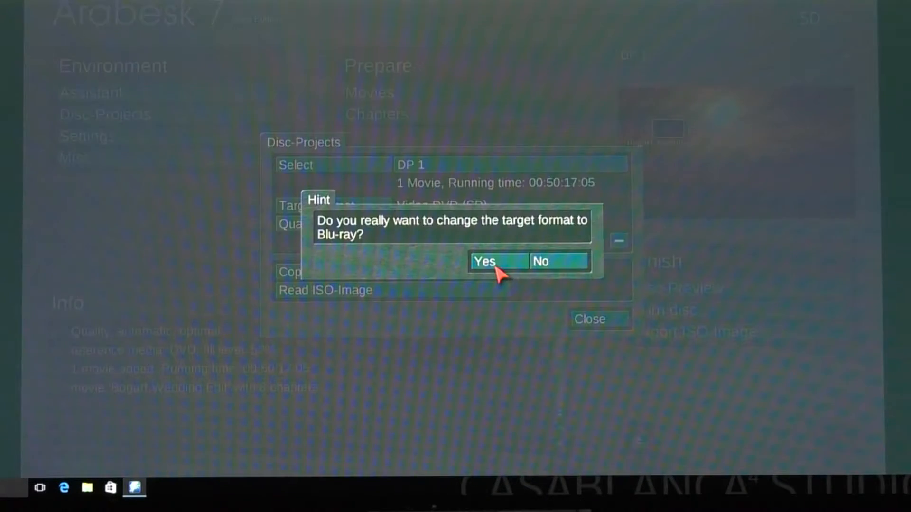
click(489, 263)
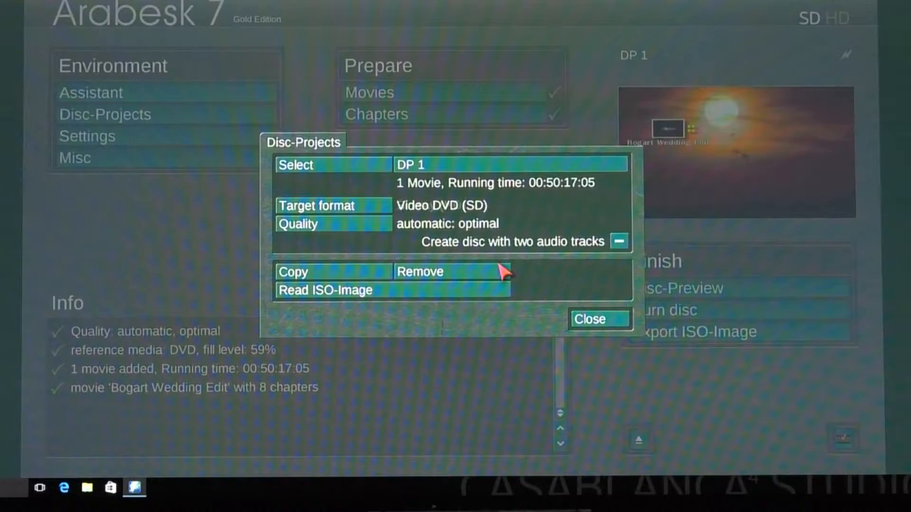
- Switch the quality of disc project DP 1 to manual
click(377, 230)
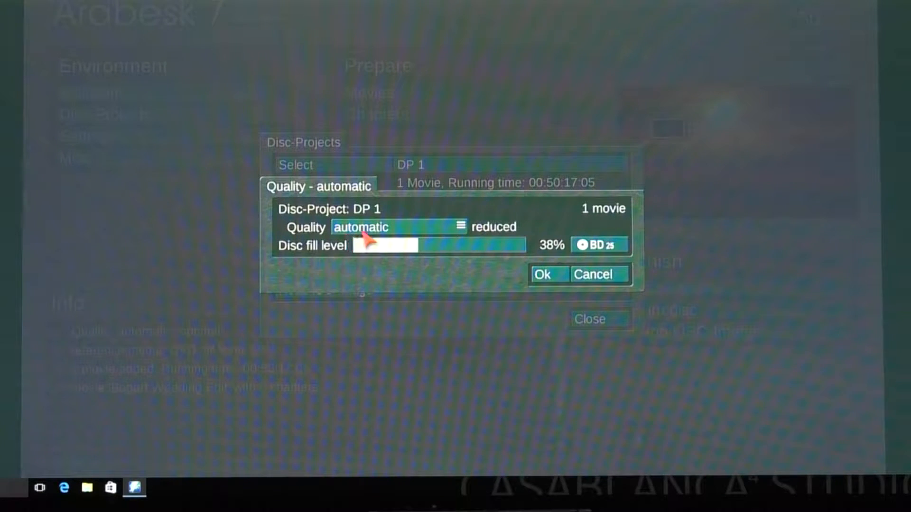
click(367, 234)
click(369, 230)
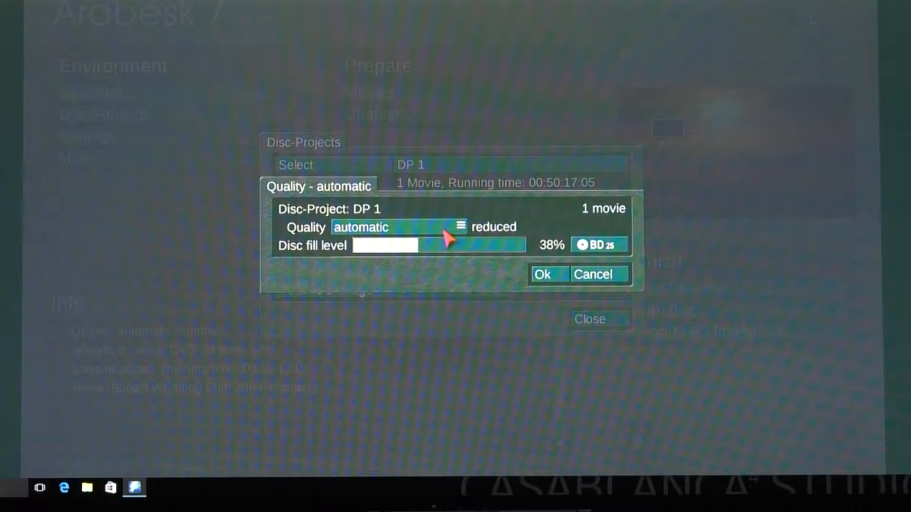
click(460, 226)
click(445, 242)
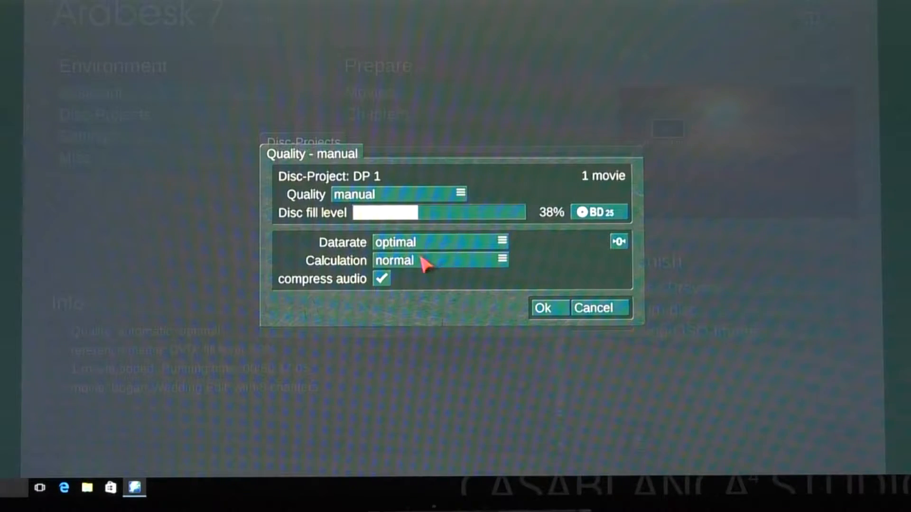
- Try the intensive (slower) calculation in the manual quality settings and return it to normal
click(423, 260)
click(423, 264)
click(441, 262)
click(446, 291)
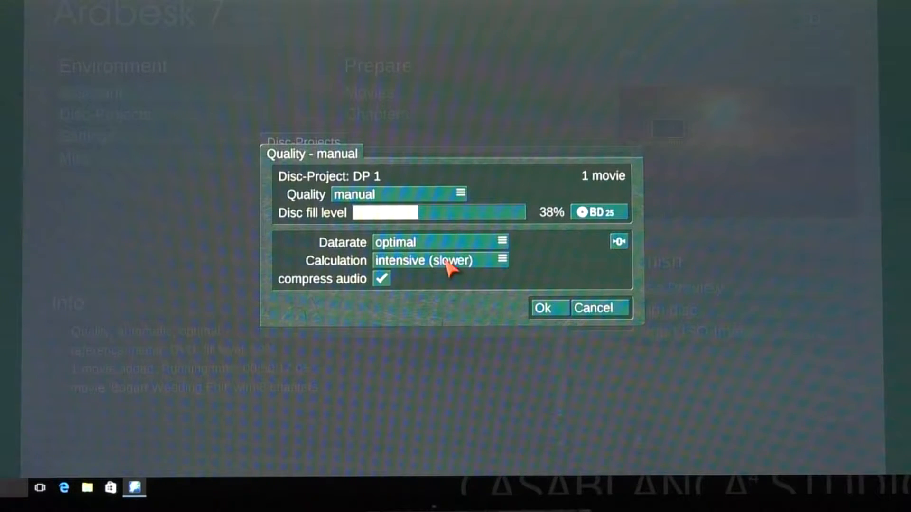
click(488, 263)
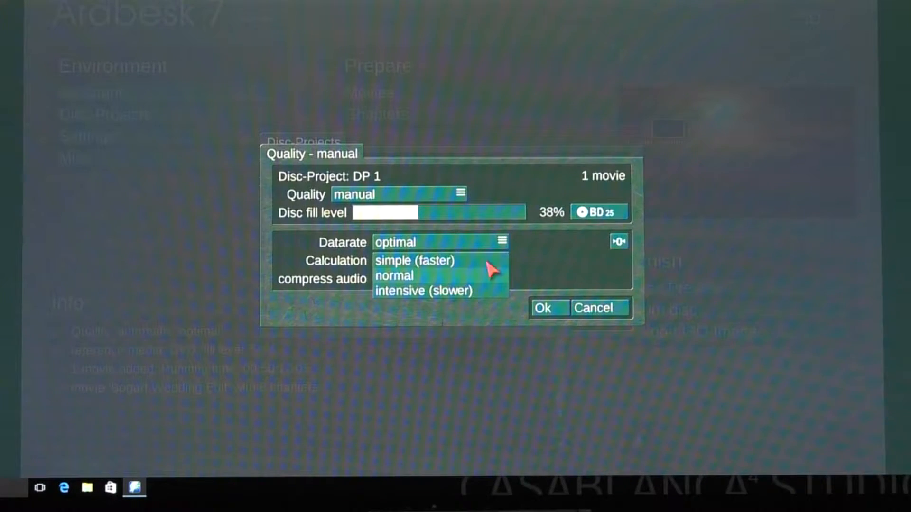
click(488, 275)
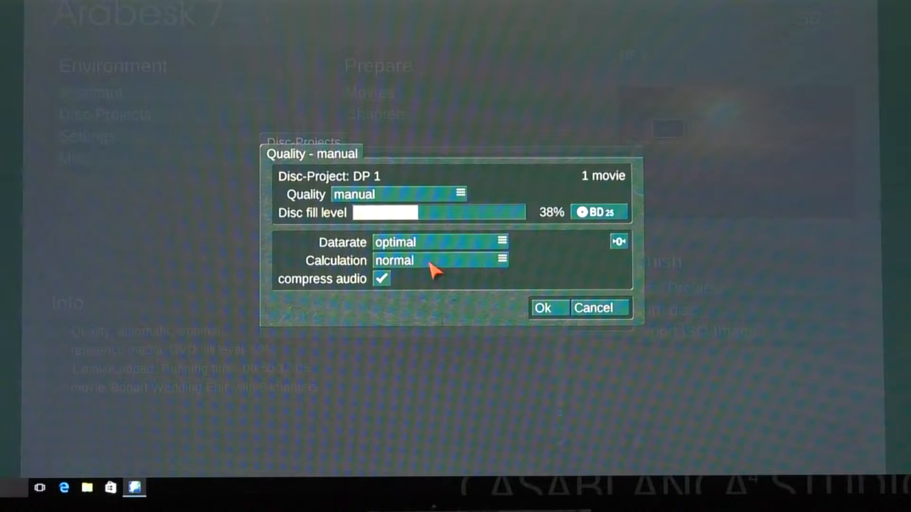
- Accept the manual quality settings, recheck the target format and close the disc-project options
click(543, 309)
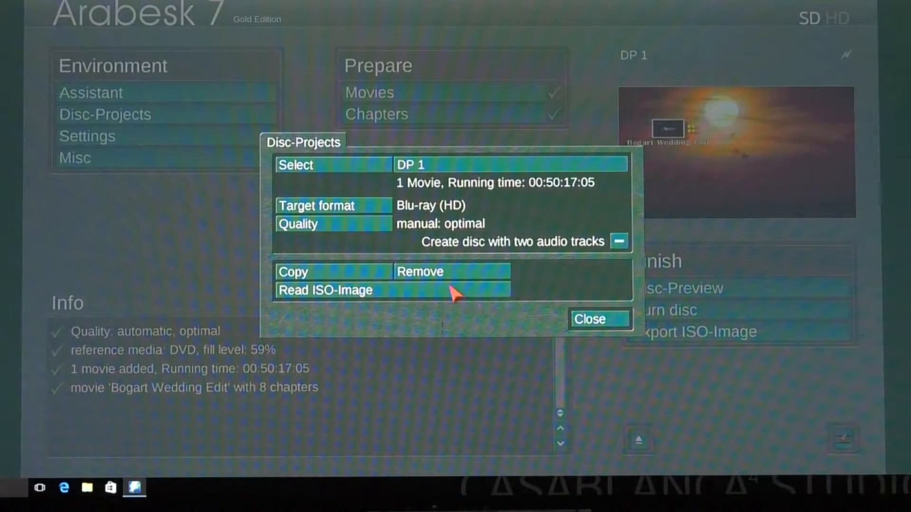
click(382, 208)
click(486, 265)
click(588, 320)
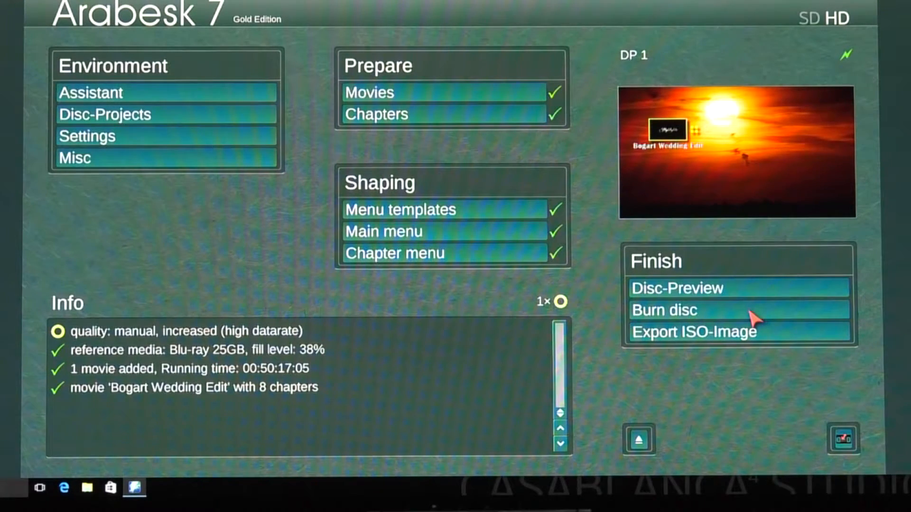
- Start burning disc project DP 1
click(751, 312)
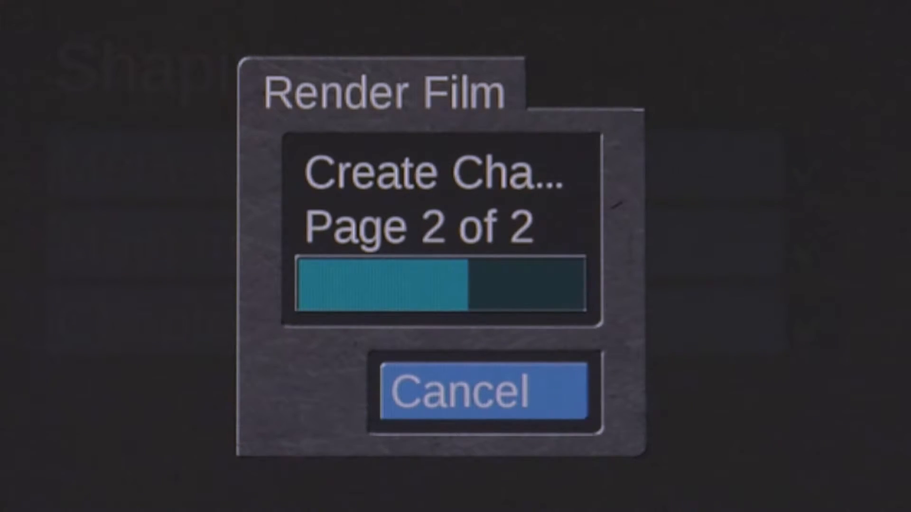